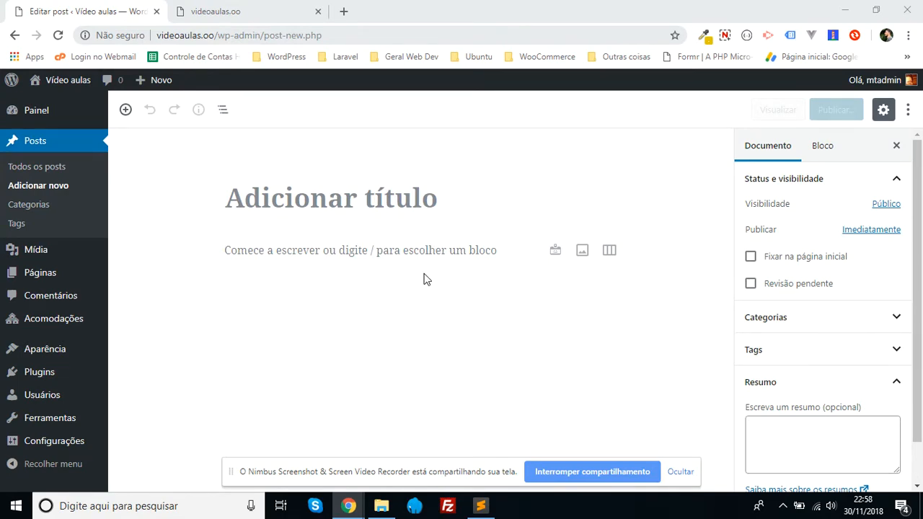
- Hide the screen-sharing notice and give the new post the title "Isso é um teste do Gutenberg!"
click(681, 472)
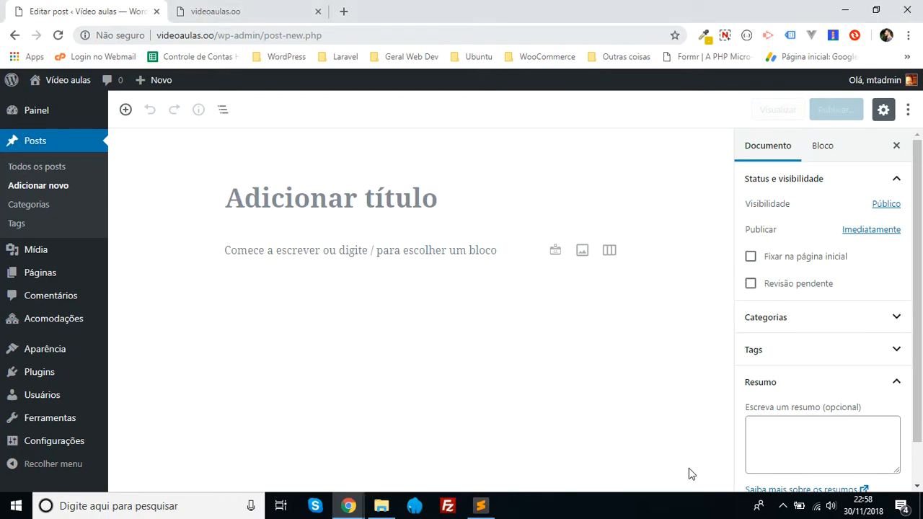
mouse_move(199, 259)
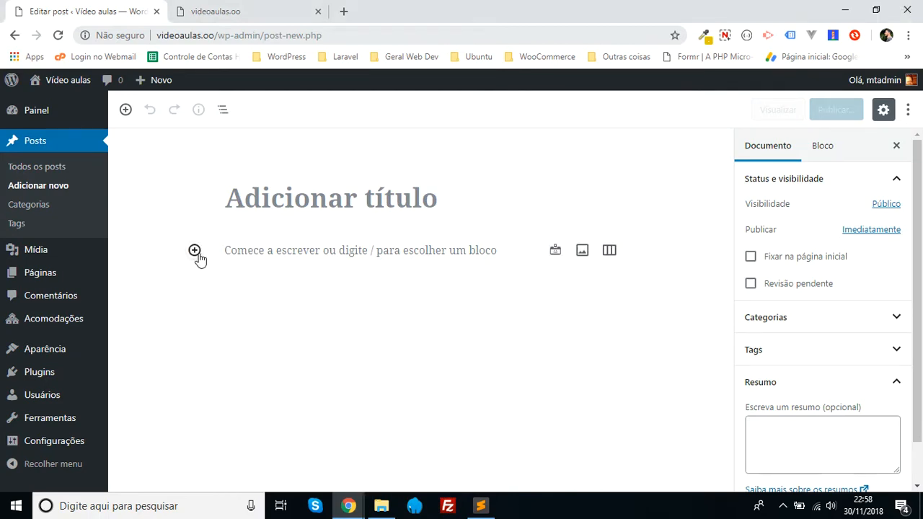
click(267, 200)
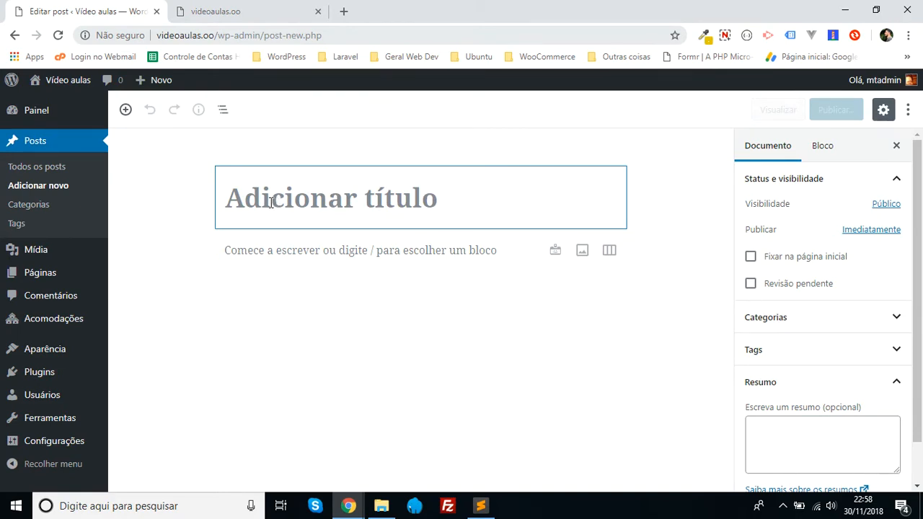
text(Isso )
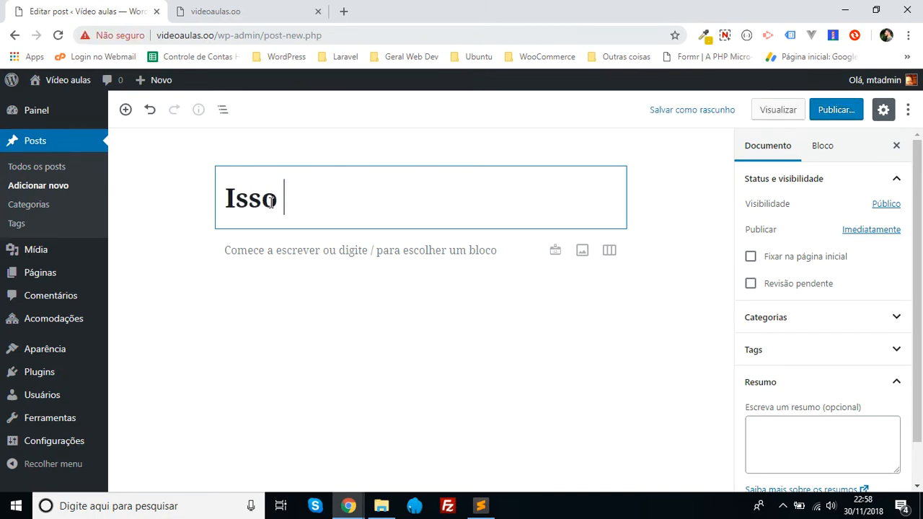
text(é um teste)
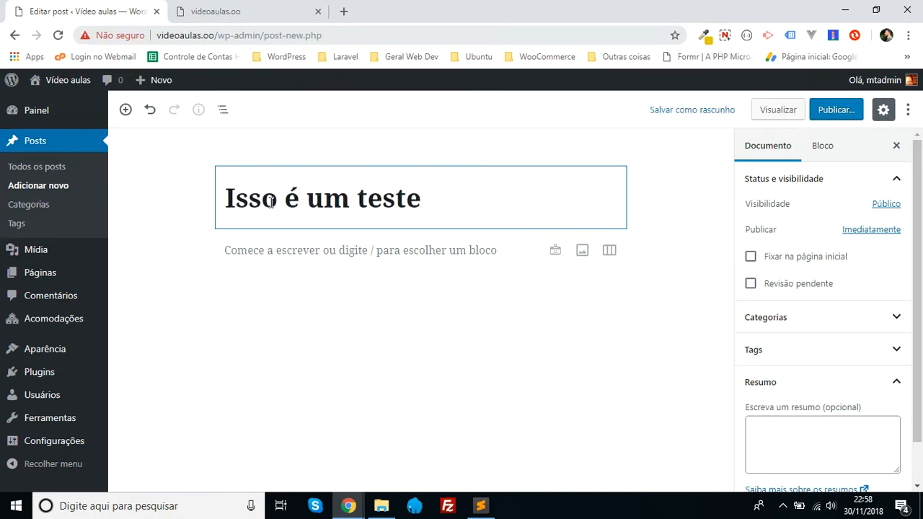
text( do Gute)
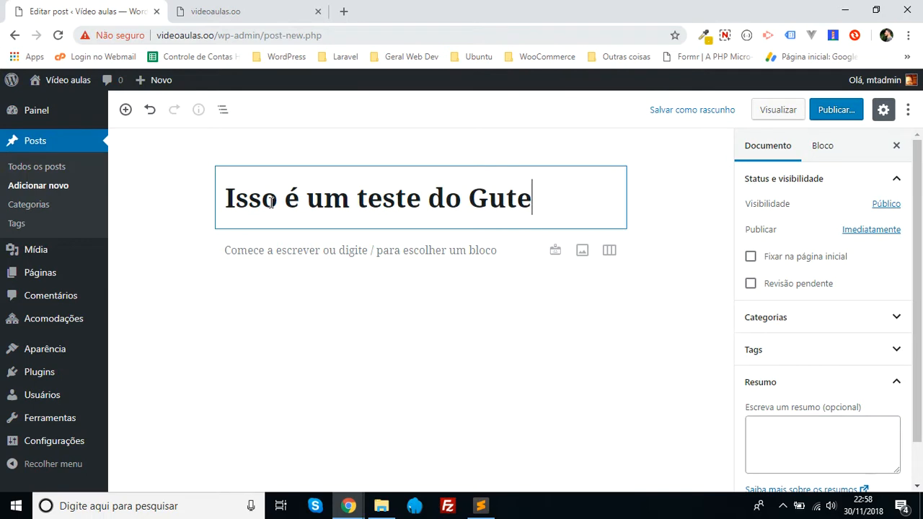
text(nberg!)
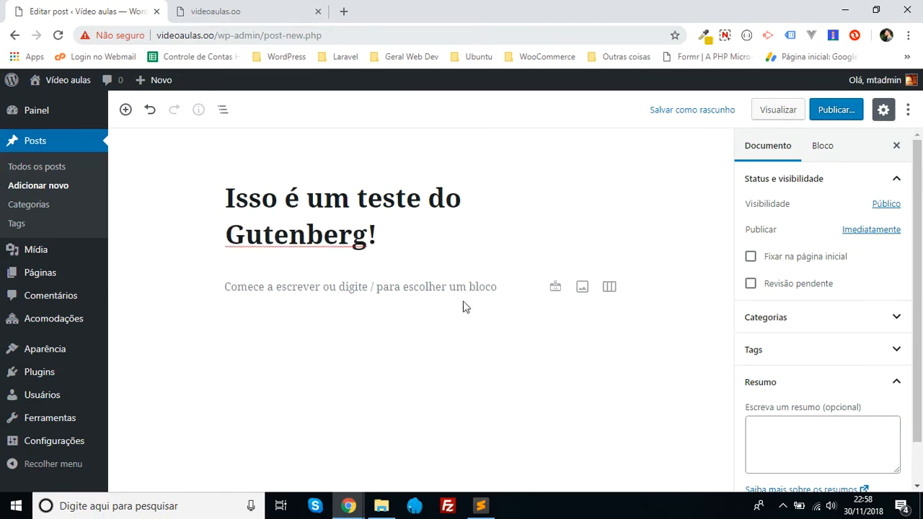
- Write "Teste de conteúdo" in the first paragraph block and deselect the block
click(295, 289)
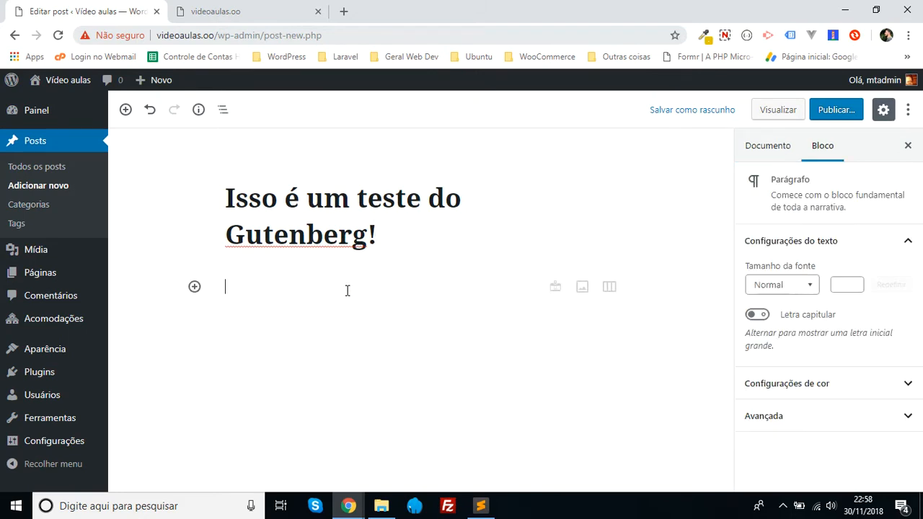
text(Test de )
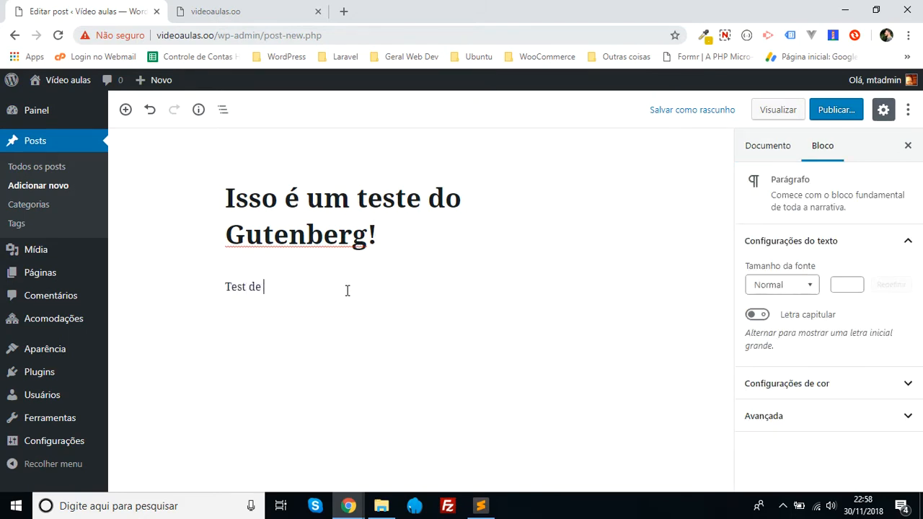
text(cont)
text(eúdo)
text(e)
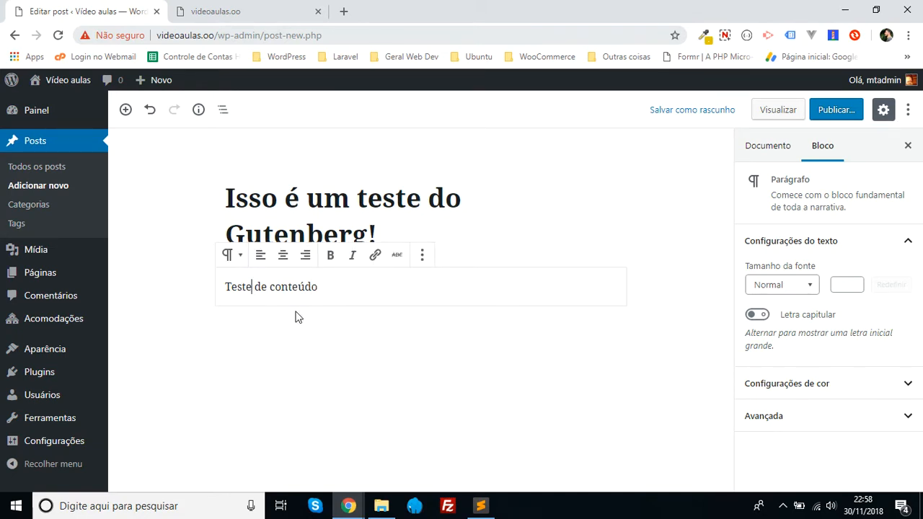
click(129, 283)
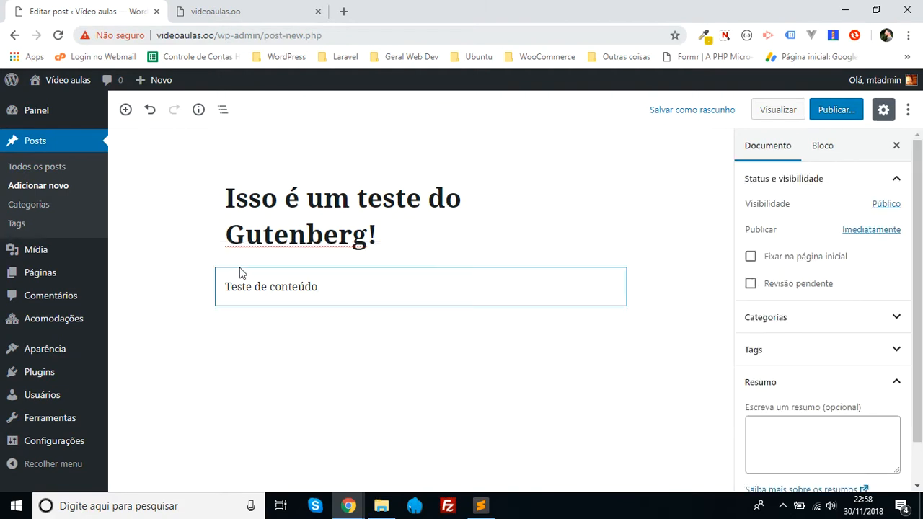
- Open the block inserter above the paragraph and review the block types under "Mais usados"
click(420, 266)
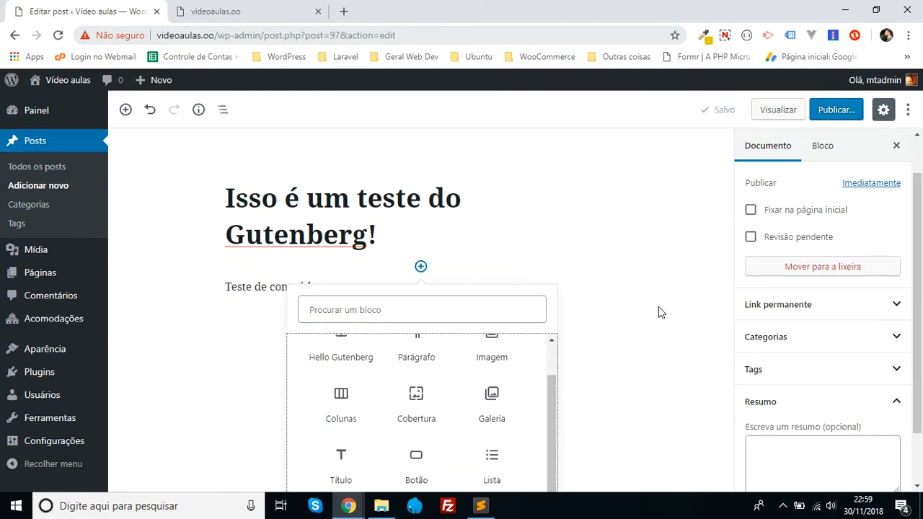
drag(918, 292, 920, 346)
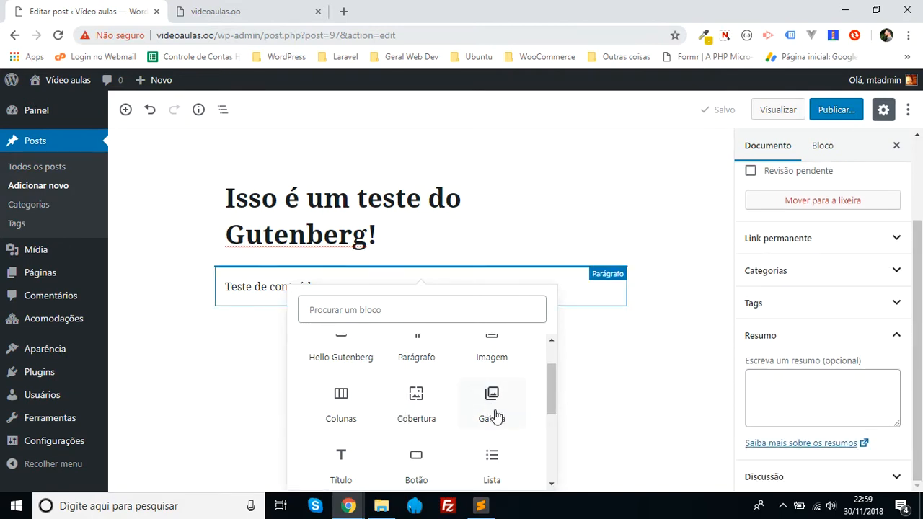
scroll(495, 416, down, 1)
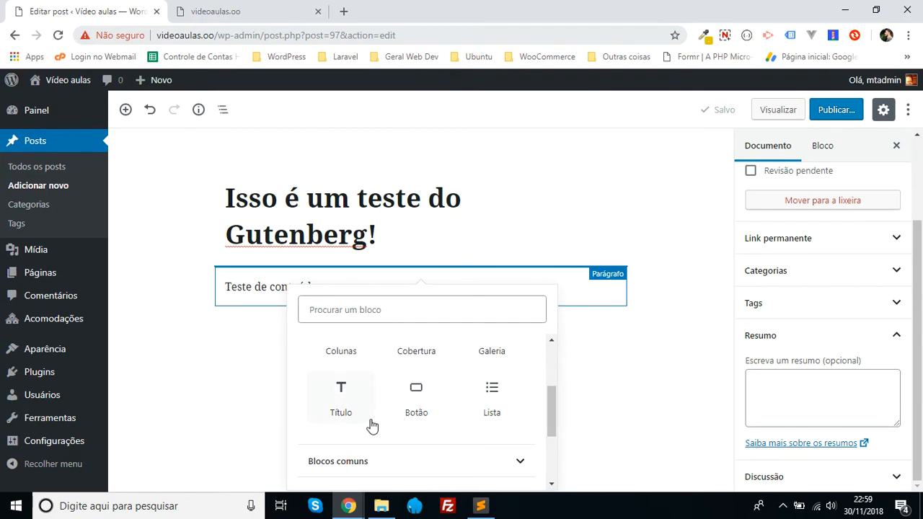
scroll(372, 426, up, 2)
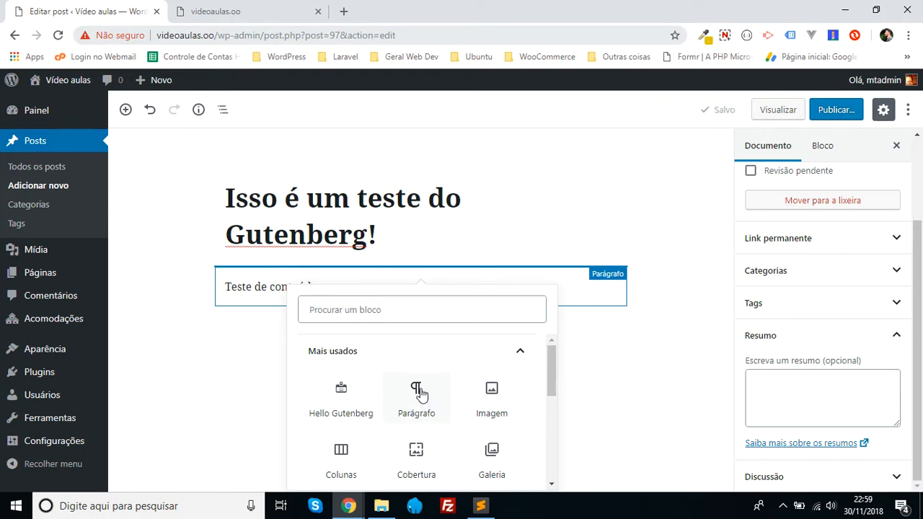
scroll(403, 421, down, 1)
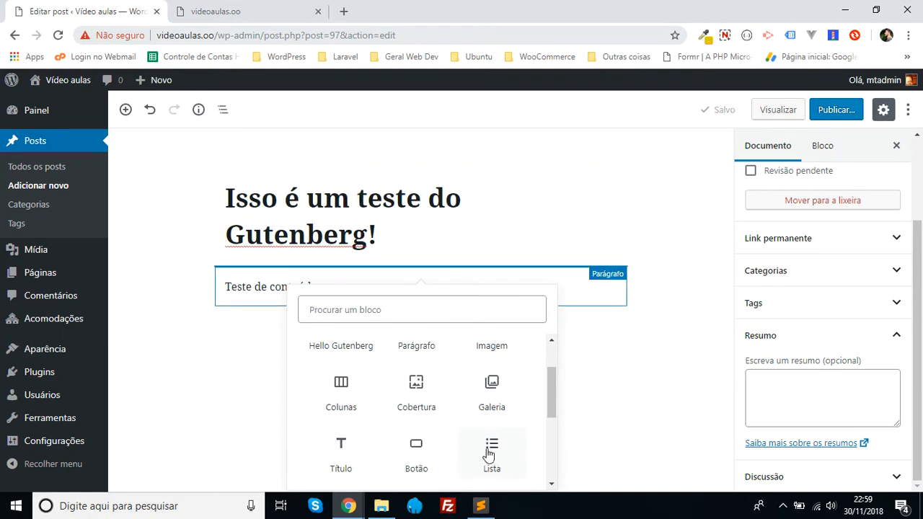
scroll(450, 419, down, 3)
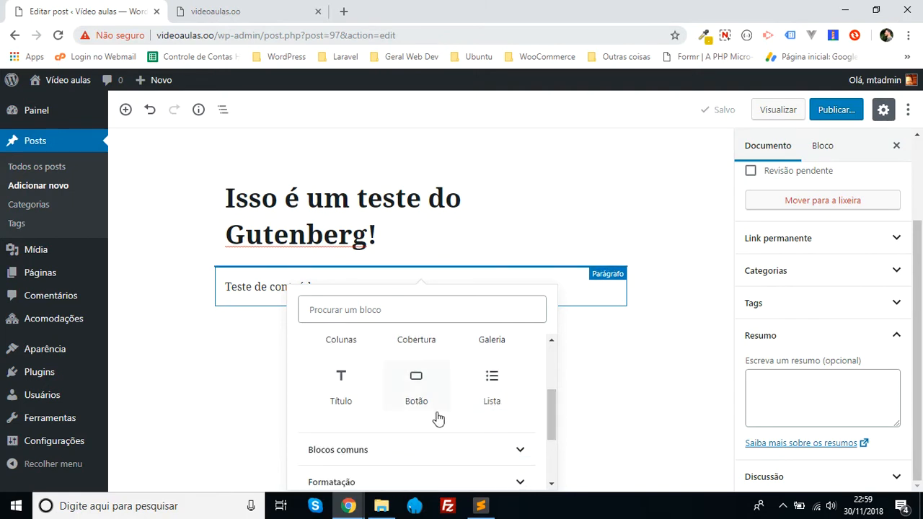
- Expand the "Blocos comuns" category and look through its block types, comparing them with the most used ones
mouse_move(550, 432)
mouse_down()
mouse_move(555, 449)
mouse_move(555, 438)
mouse_up()
click(440, 376)
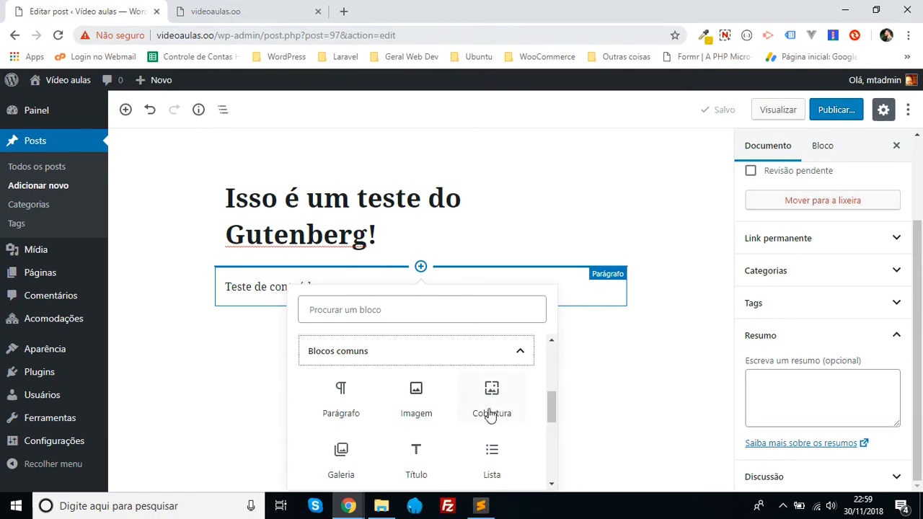
scroll(370, 416, down, 1)
scroll(428, 392, down, 1)
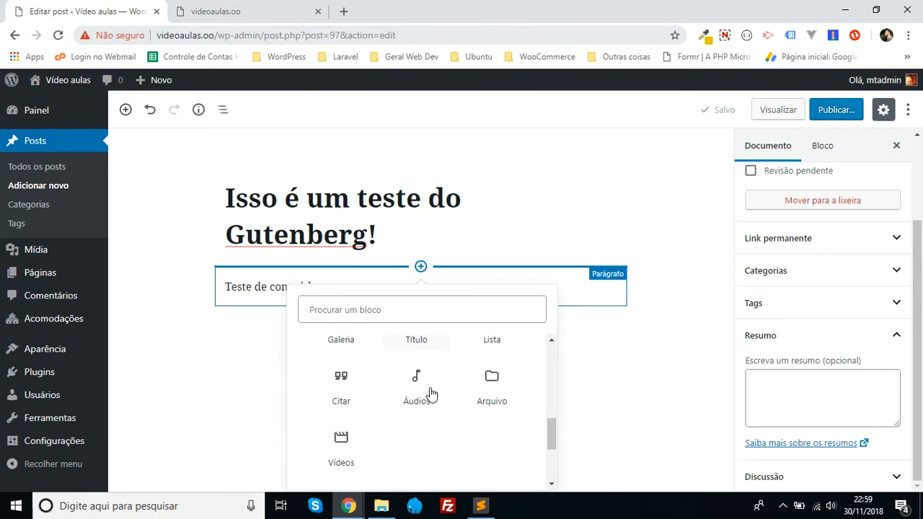
scroll(430, 393, up, 1)
scroll(431, 392, up, 2)
scroll(429, 394, down, 1)
scroll(430, 386, up, 4)
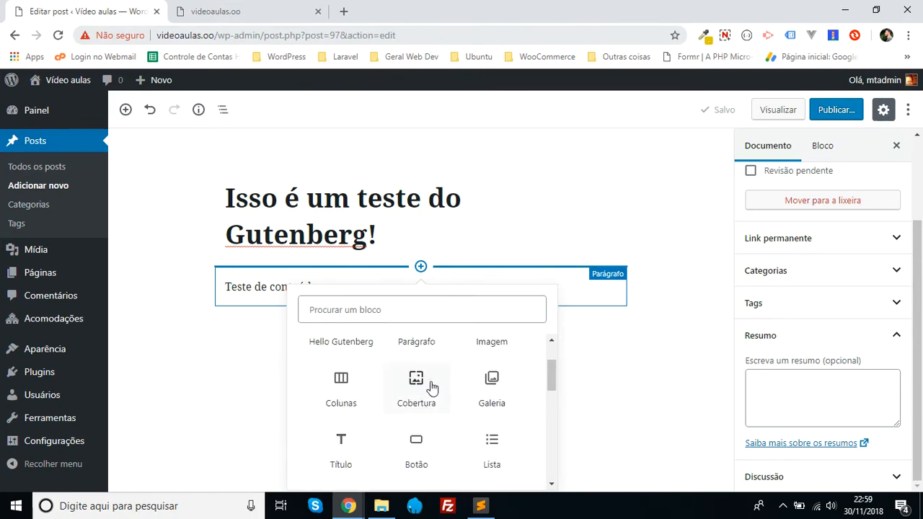
scroll(408, 394, down, 3)
scroll(437, 415, down, 2)
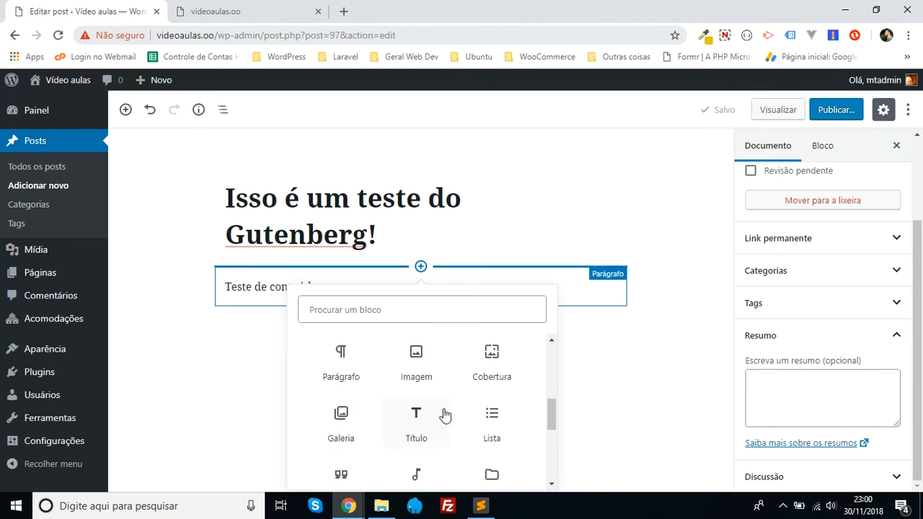
scroll(445, 416, down, 1)
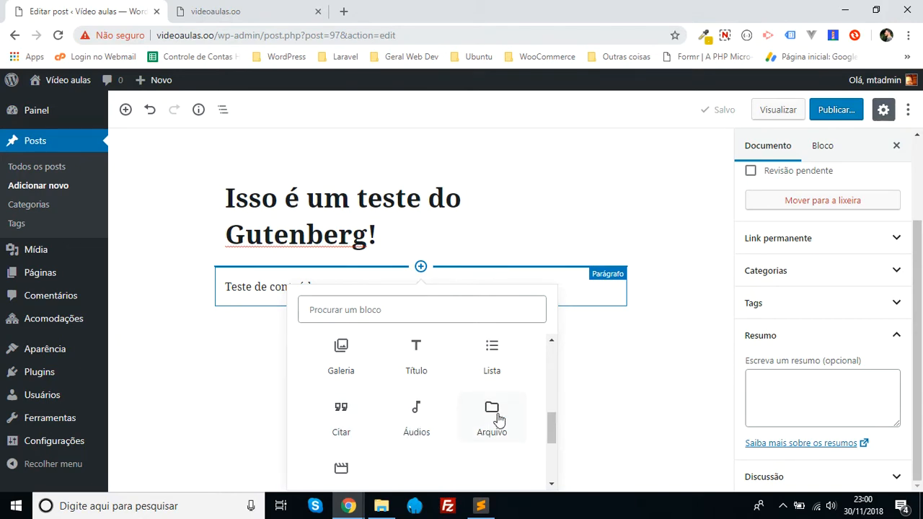
scroll(432, 424, down, 1)
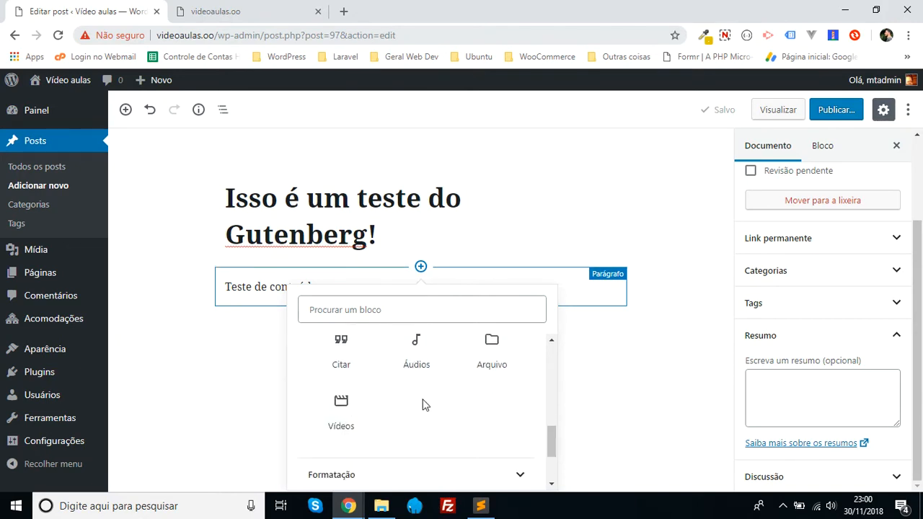
- Expand the "Formatação" category and review the formatting blocks it offers
scroll(424, 406, down, 2)
click(465, 376)
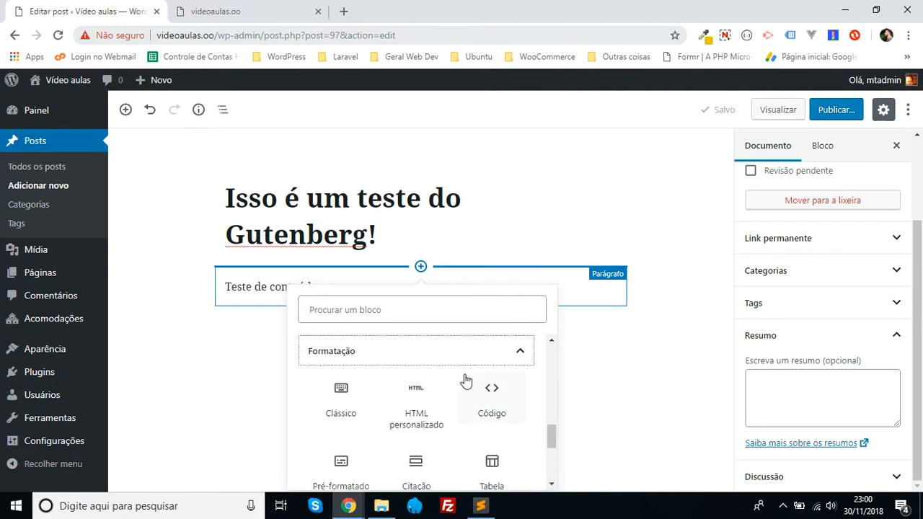
scroll(416, 441, down, 1)
scroll(358, 379, up, 1)
scroll(480, 407, down, 1)
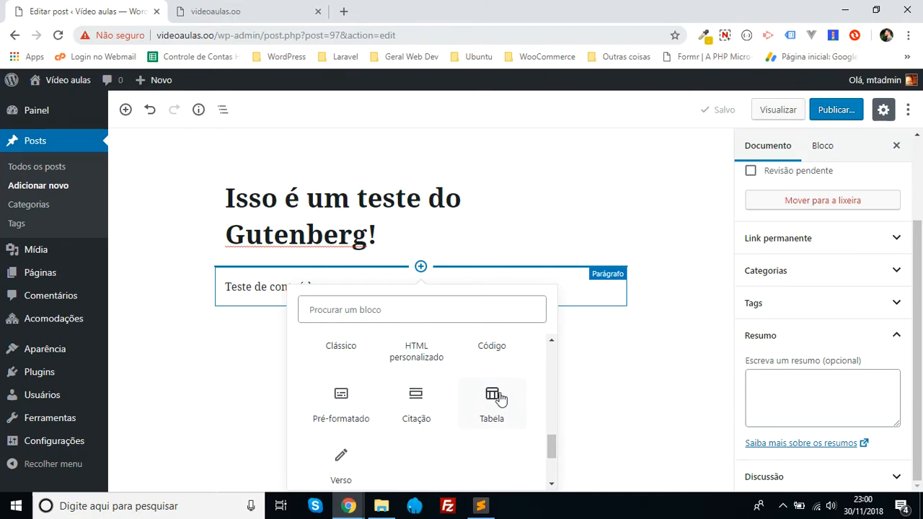
- Expand the "Elementos de layout" category and examine its layout blocks alongside the previously opened categories
scroll(375, 440, down, 1)
scroll(421, 418, down, 1)
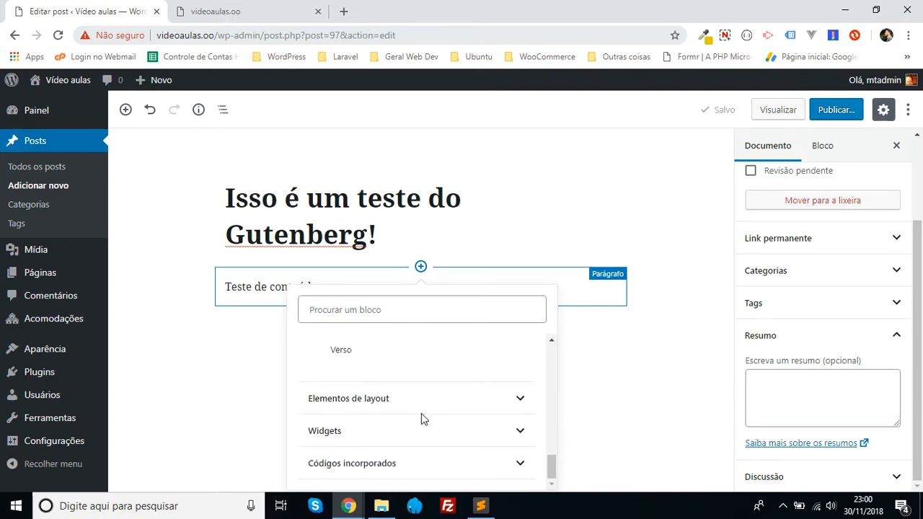
click(397, 404)
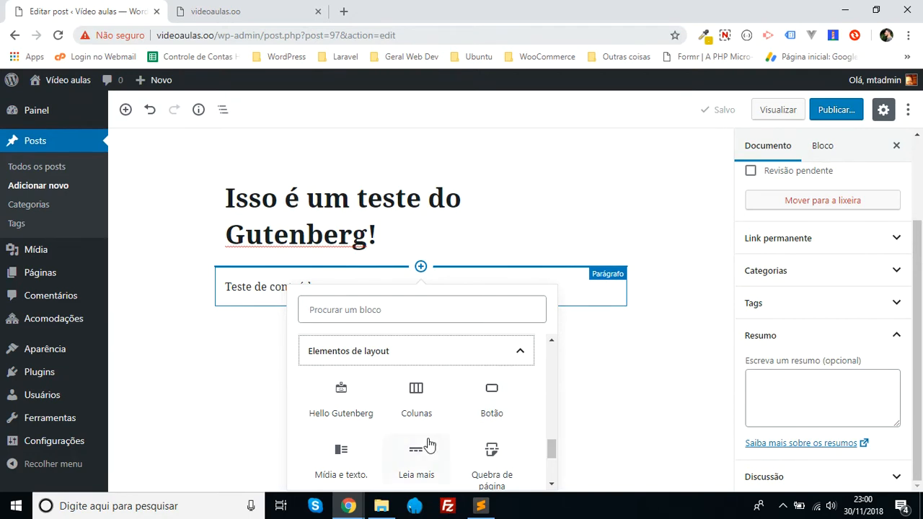
scroll(349, 426, down, 1)
scroll(445, 453, up, 2)
scroll(447, 456, up, 4)
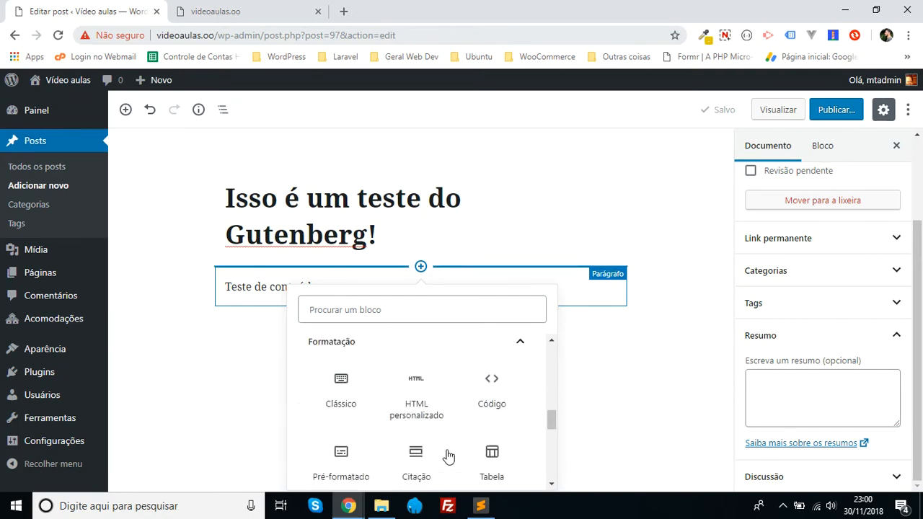
scroll(447, 456, up, 3)
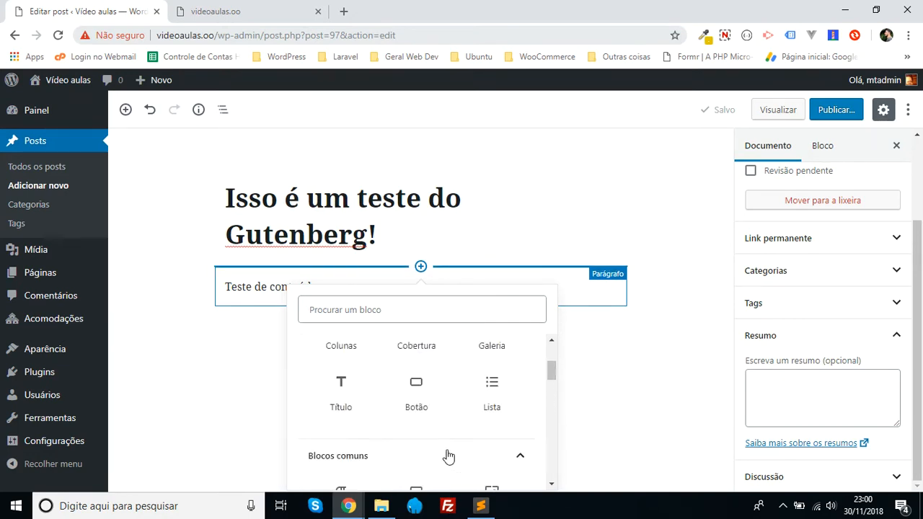
scroll(437, 424, down, 5)
scroll(437, 424, down, 6)
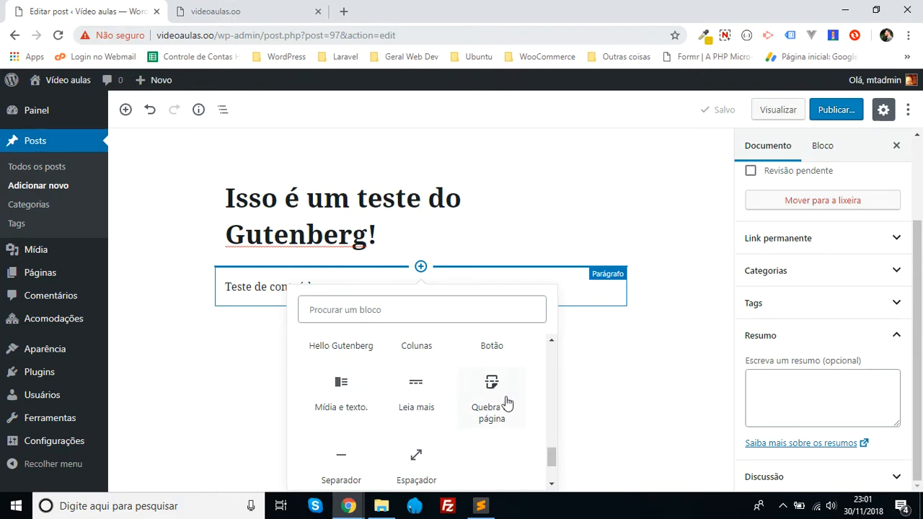
scroll(441, 403, down, 1)
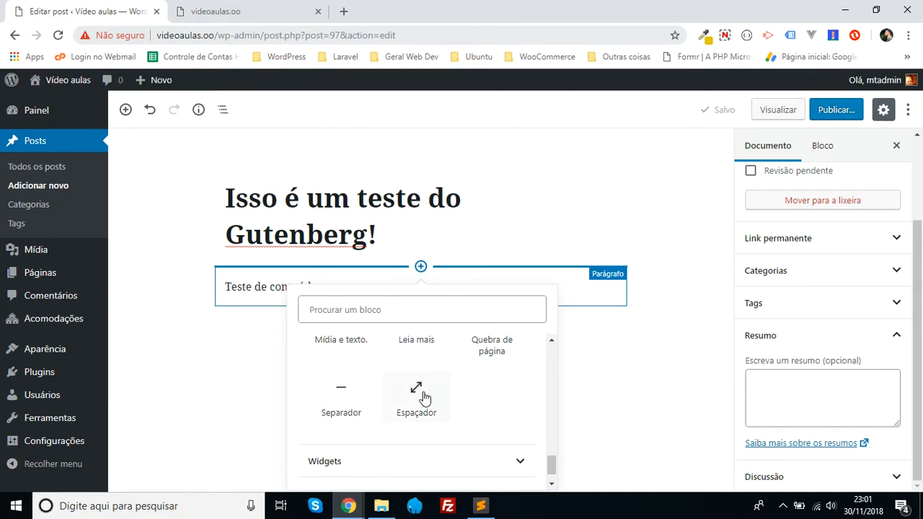
- Expand the "Widgets" category and review the widget blocks available for the post
scroll(461, 394, down, 1)
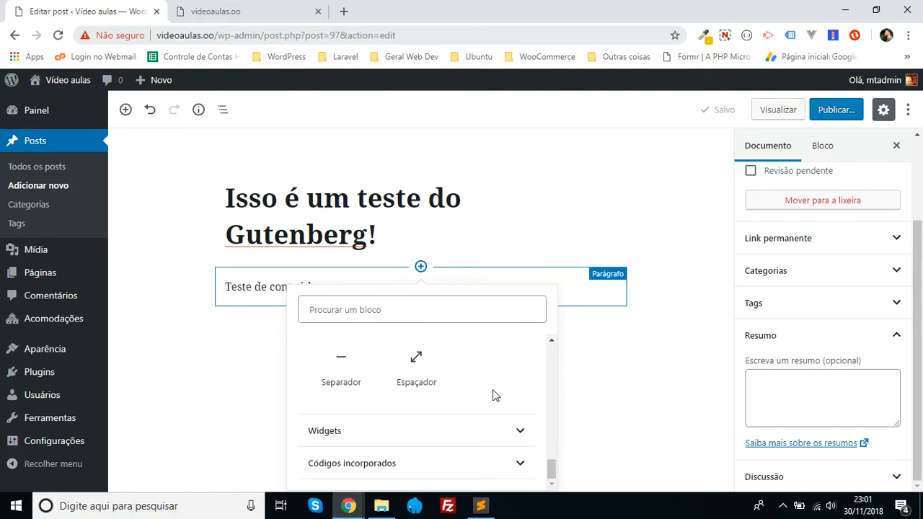
click(480, 431)
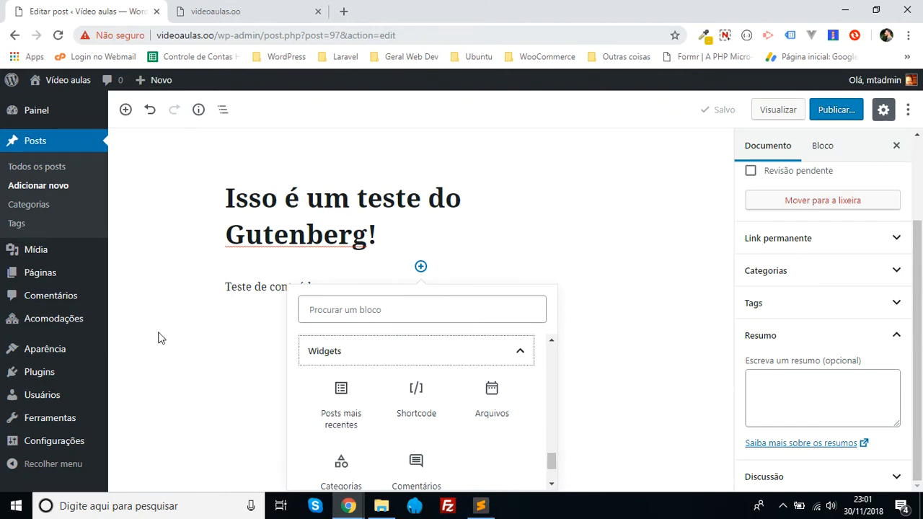
mouse_move(61, 359)
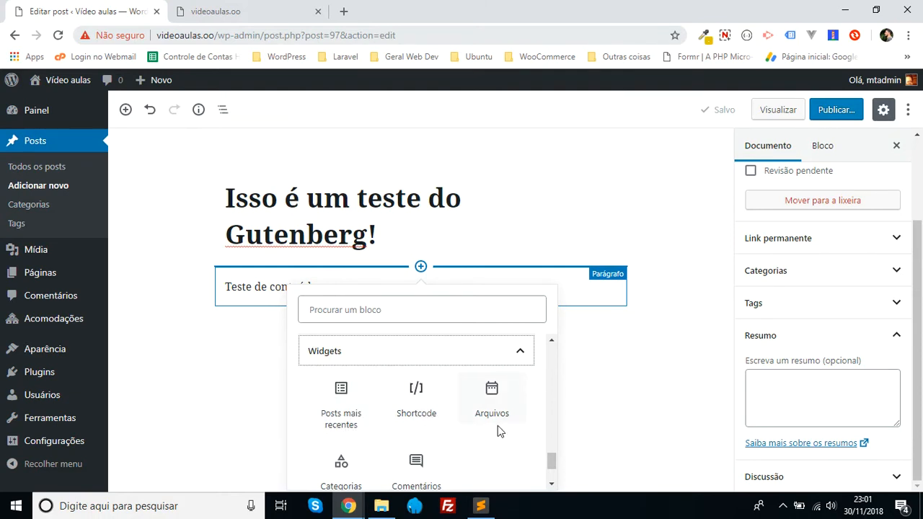
scroll(488, 440, down, 1)
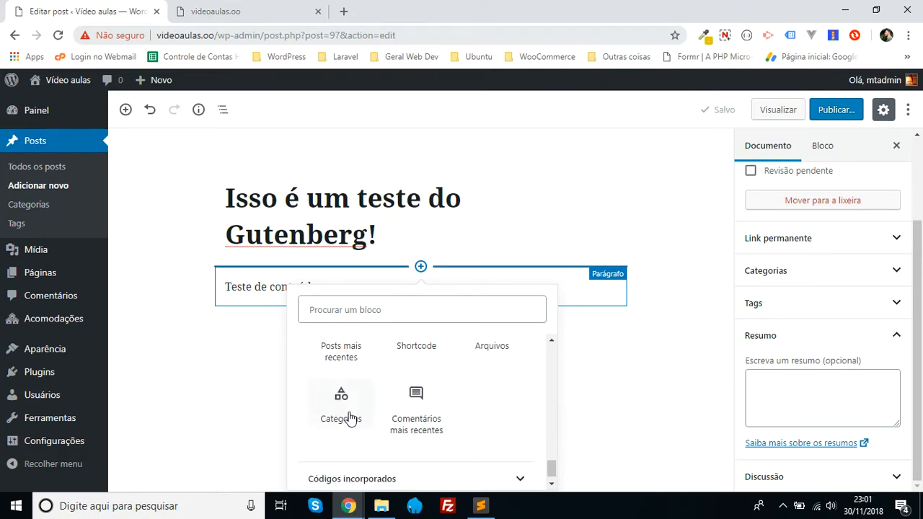
- Expand the "Códigos incorporados" category and look through the embed blocks it offers, from Twitter and YouTube to WordPress.tv
scroll(468, 440, down, 1)
click(406, 466)
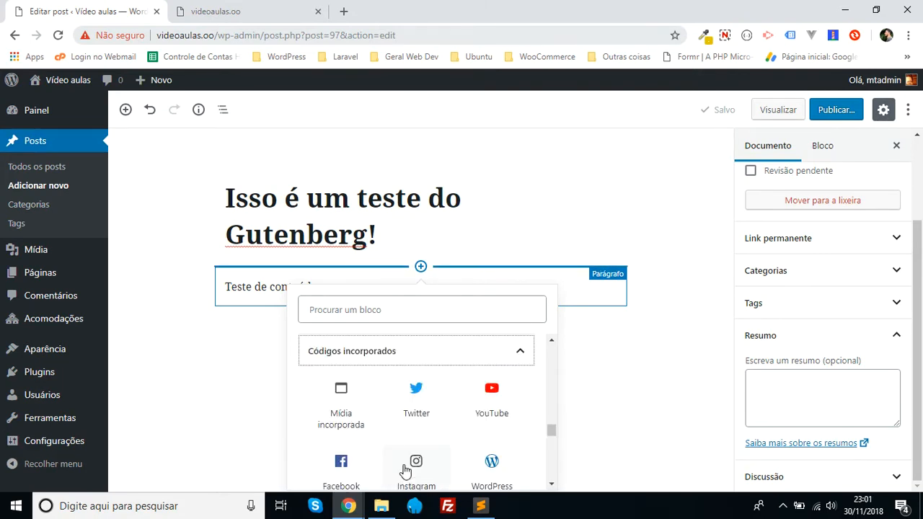
scroll(446, 430, down, 1)
scroll(443, 428, up, 1)
scroll(472, 417, down, 1)
scroll(473, 419, down, 1)
scroll(438, 428, up, 1)
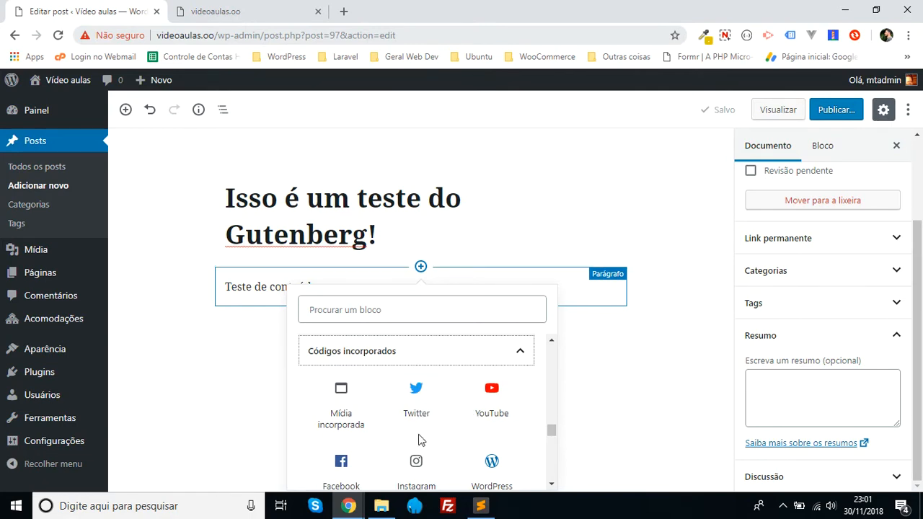
scroll(426, 436, down, 1)
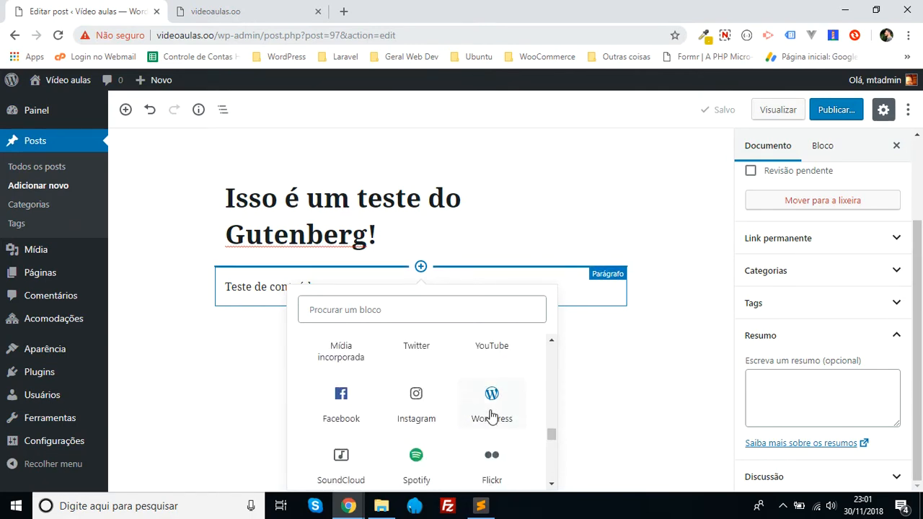
scroll(425, 426, down, 1)
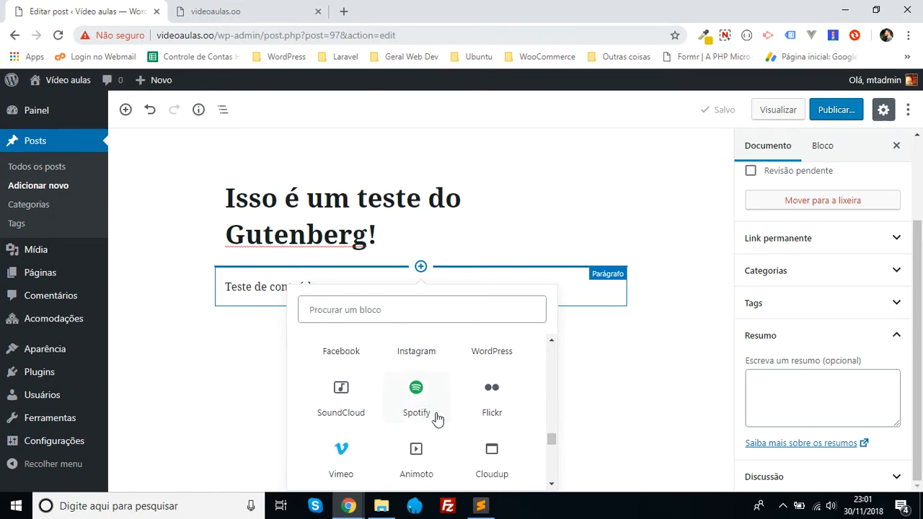
scroll(447, 422, down, 3)
scroll(449, 423, down, 3)
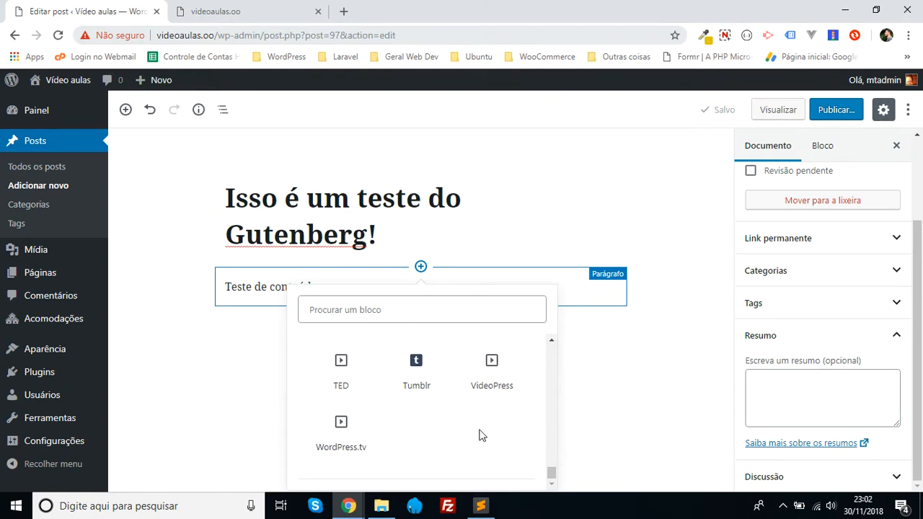
scroll(478, 434, up, 2)
scroll(476, 434, down, 3)
scroll(457, 437, up, 10)
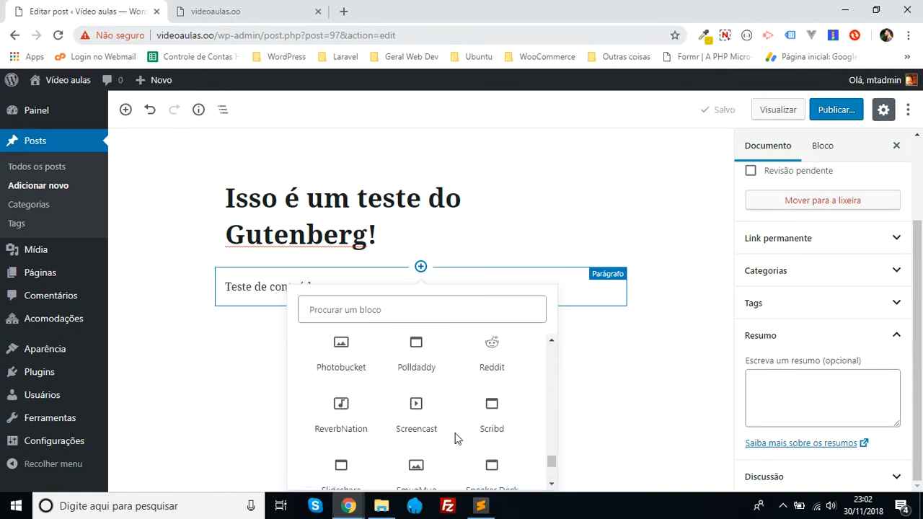
- Insert an "Imagem" block from the "Mais usados" category above the "Teste de conteúdo" paragraph
scroll(456, 437, up, 5)
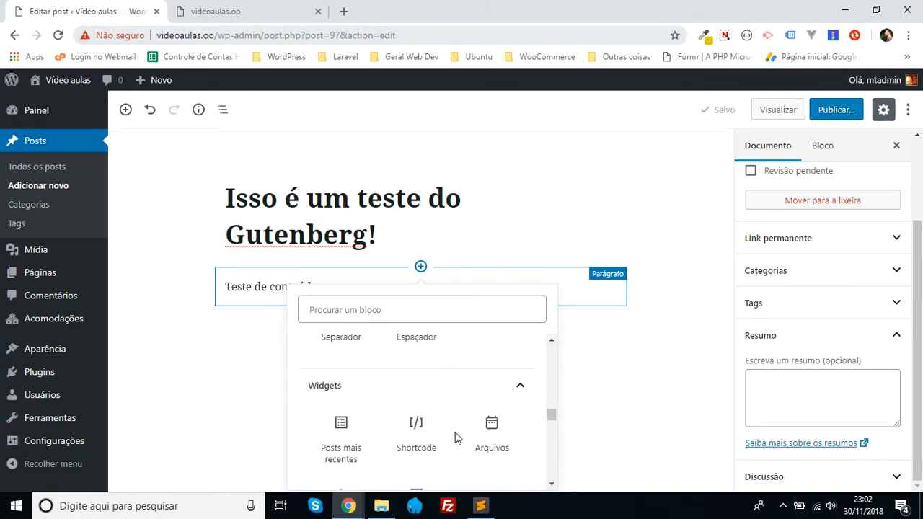
scroll(458, 401, up, 4)
scroll(460, 401, up, 5)
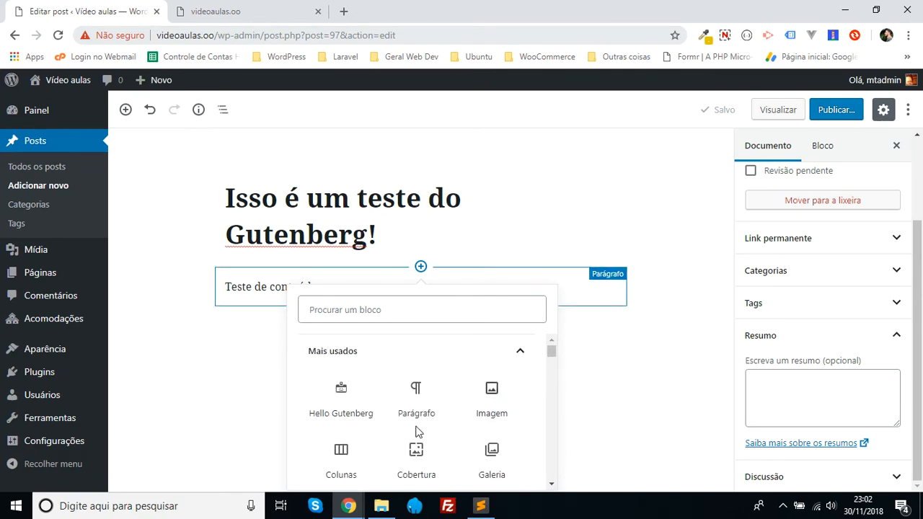
scroll(416, 432, down, 1)
scroll(418, 428, up, 1)
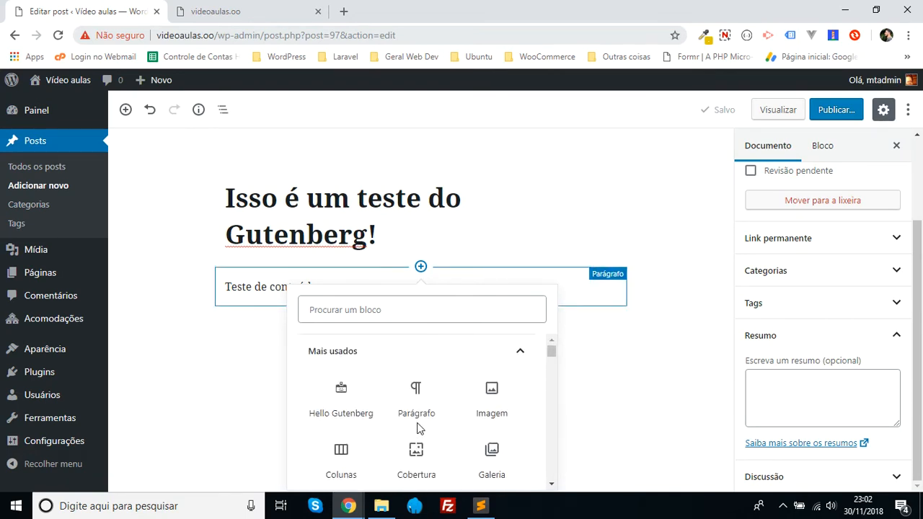
click(491, 393)
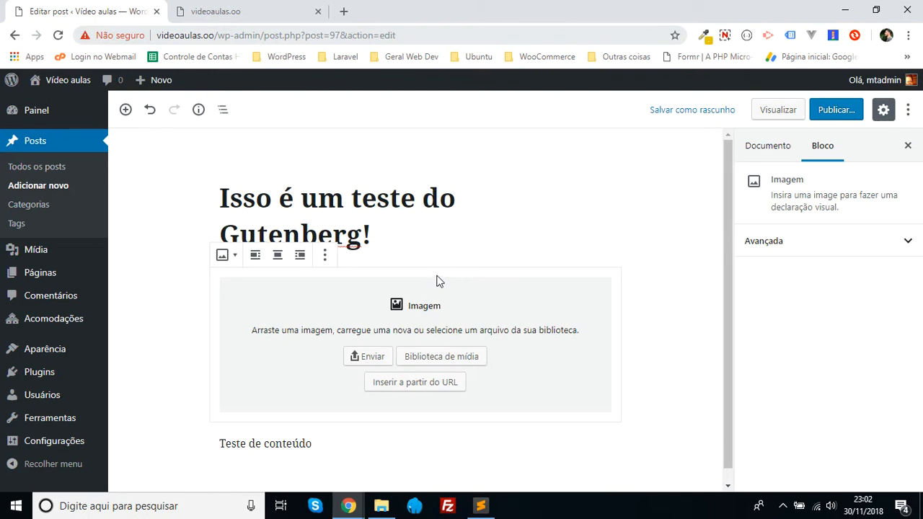
- Move the empty image block below the "Teste de conteúdo" paragraph, trying both reorder directions, and deselect it
click(199, 305)
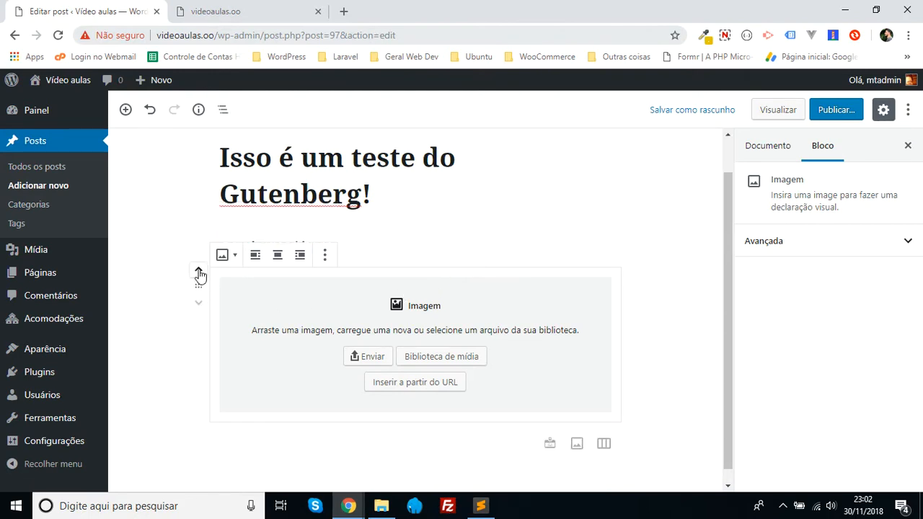
click(199, 272)
click(199, 302)
mouse_move(200, 296)
mouse_down()
mouse_move(200, 214)
mouse_move(204, 305)
mouse_move(199, 157)
mouse_move(204, 281)
mouse_up()
scroll(729, 306, up, 1)
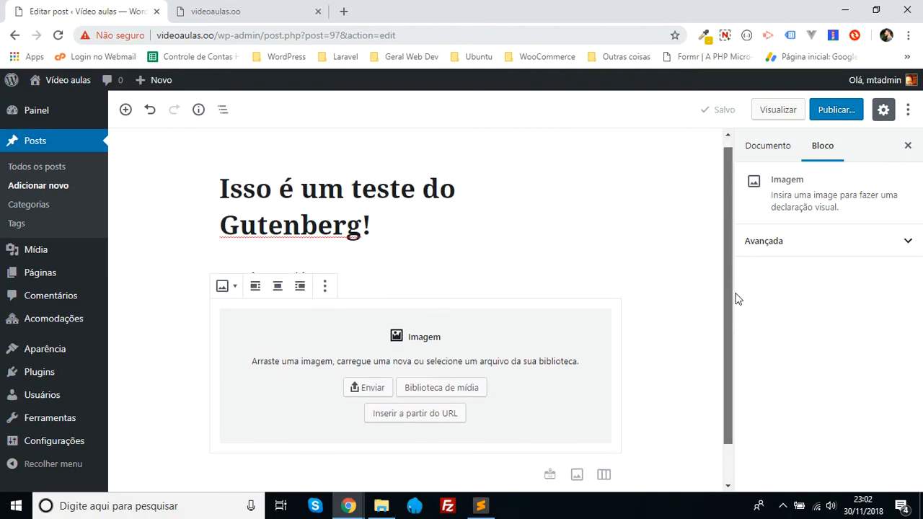
scroll(737, 317, down, 1)
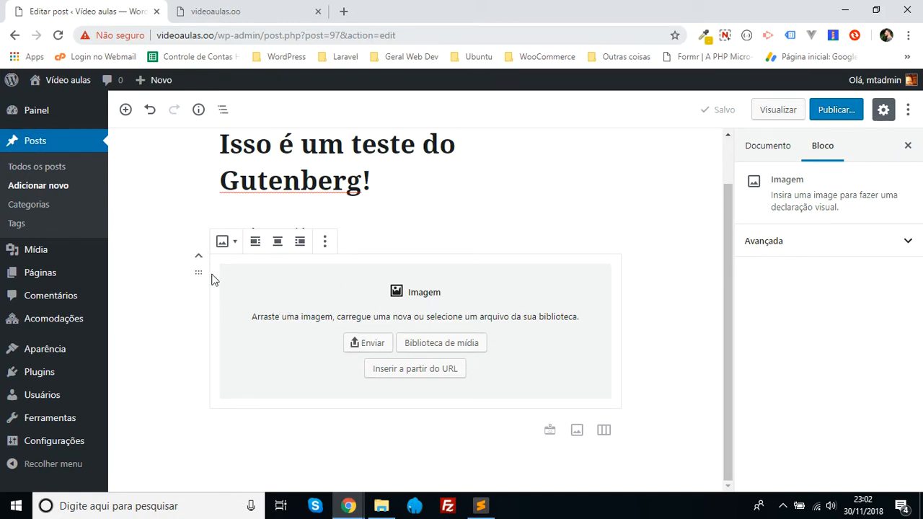
click(703, 250)
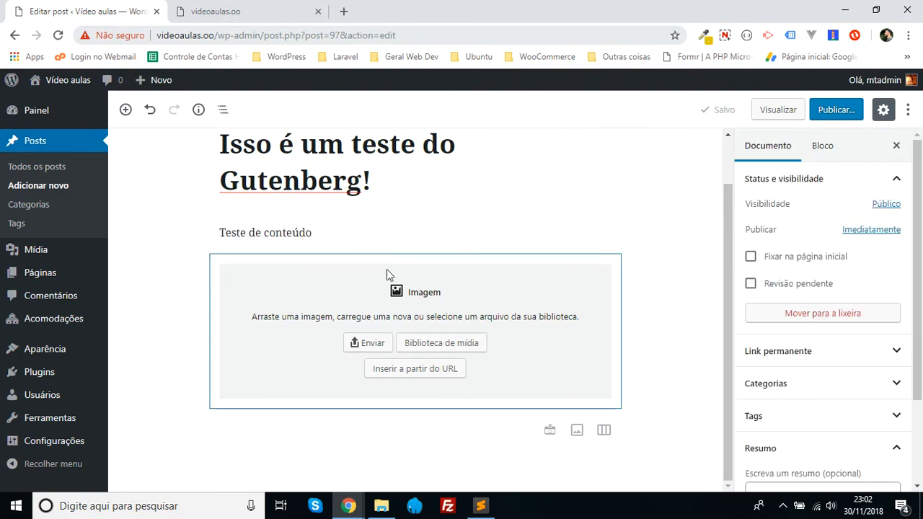
- Fill the image block with the dinosaur picture 534b29a73bf1f.jpeg from the media library and deselect the block
click(299, 291)
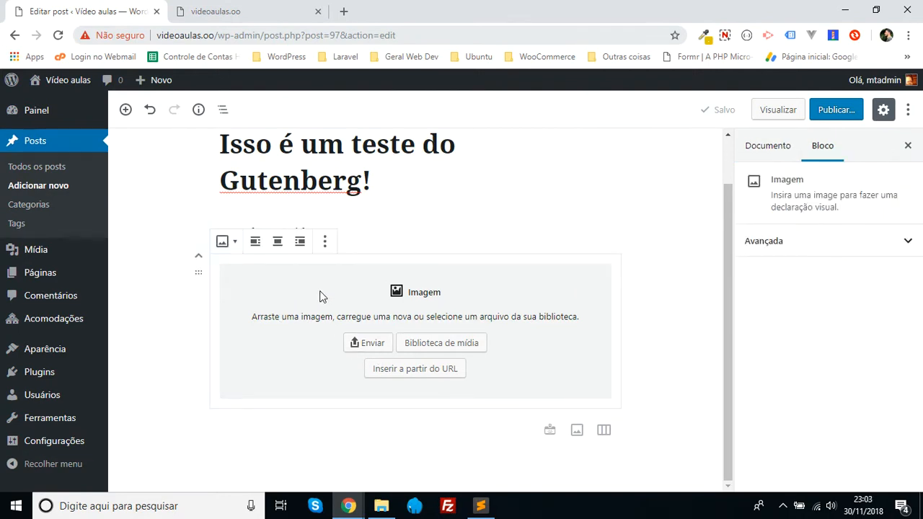
click(464, 349)
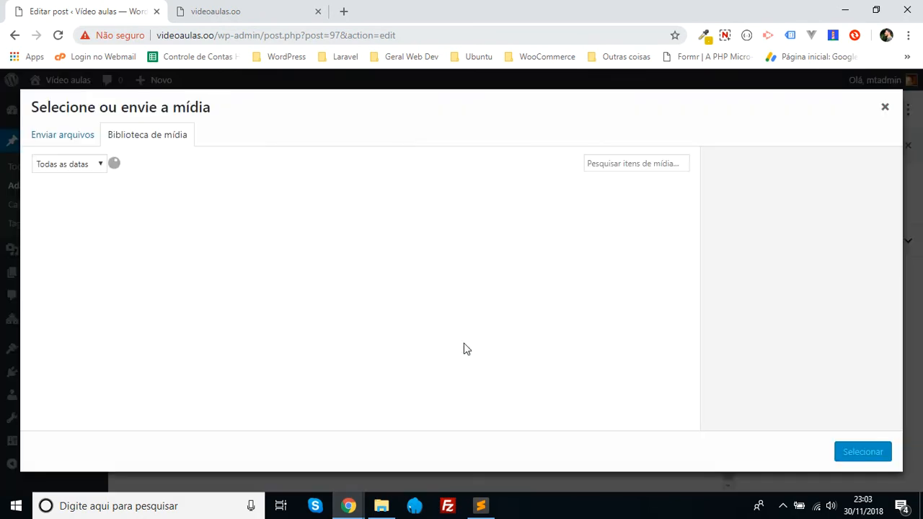
click(73, 229)
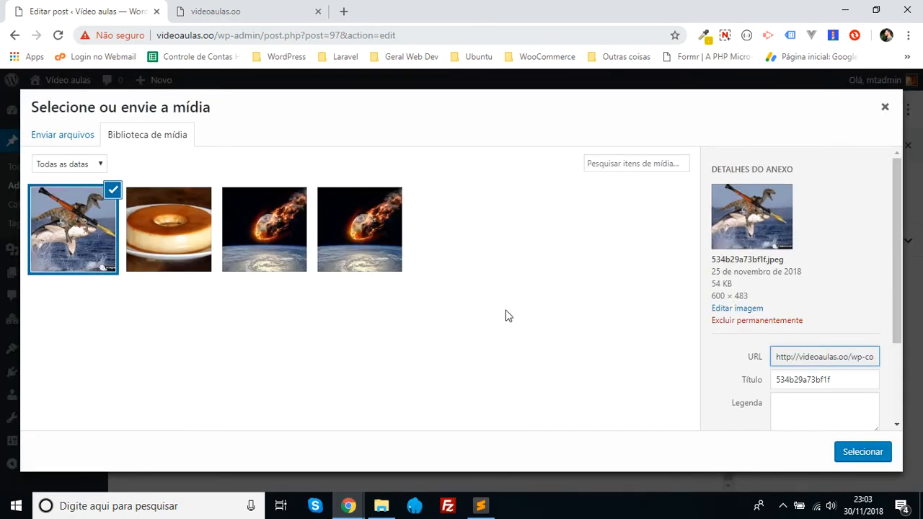
click(863, 452)
scroll(657, 346, down, 1)
click(658, 347)
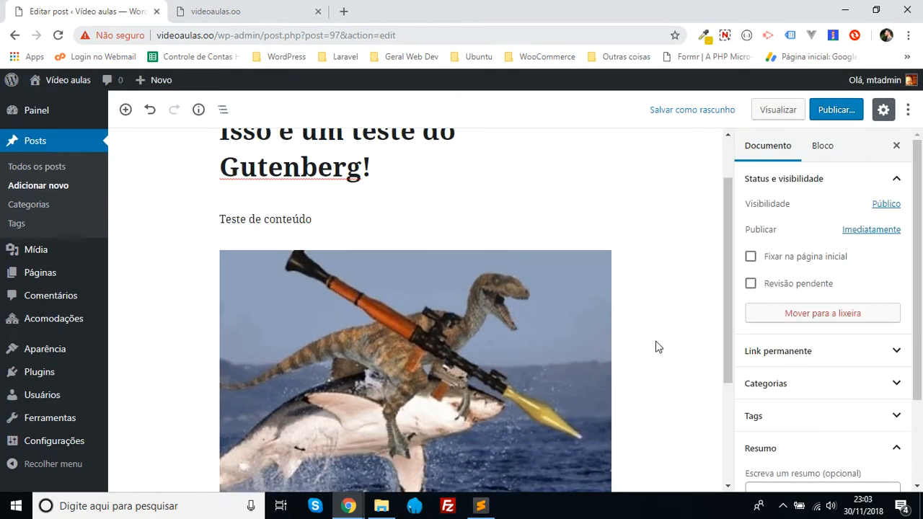
- Add a "Galeria" block from the "Blocos comuns" category below the dinosaur image at the end of the post
scroll(433, 237, up, 1)
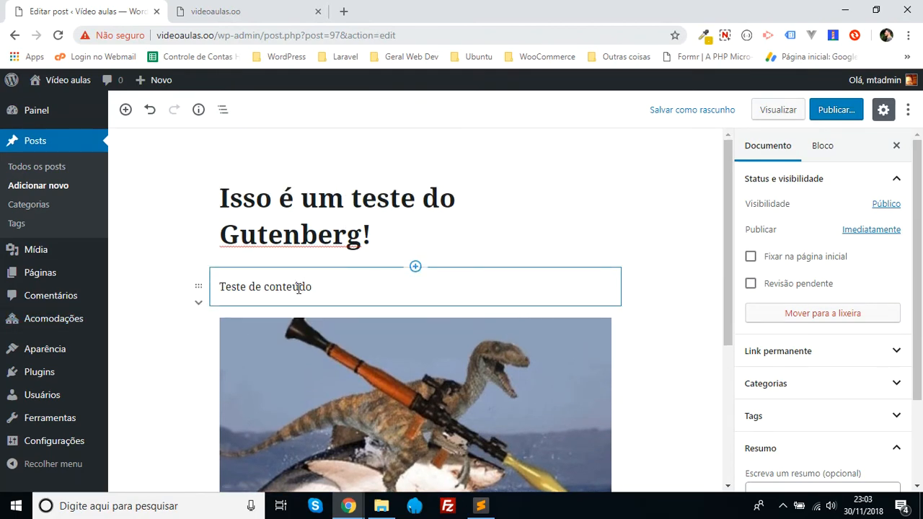
scroll(414, 351, down, 2)
scroll(413, 351, down, 2)
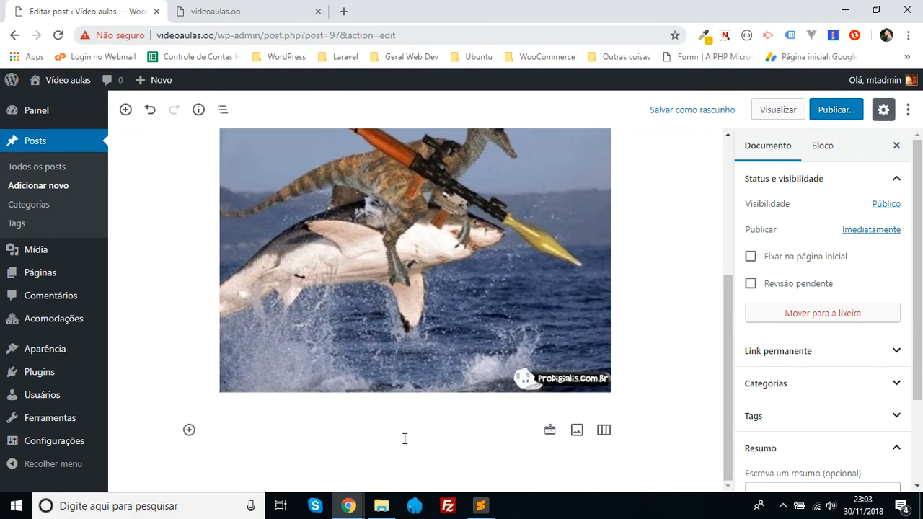
click(188, 431)
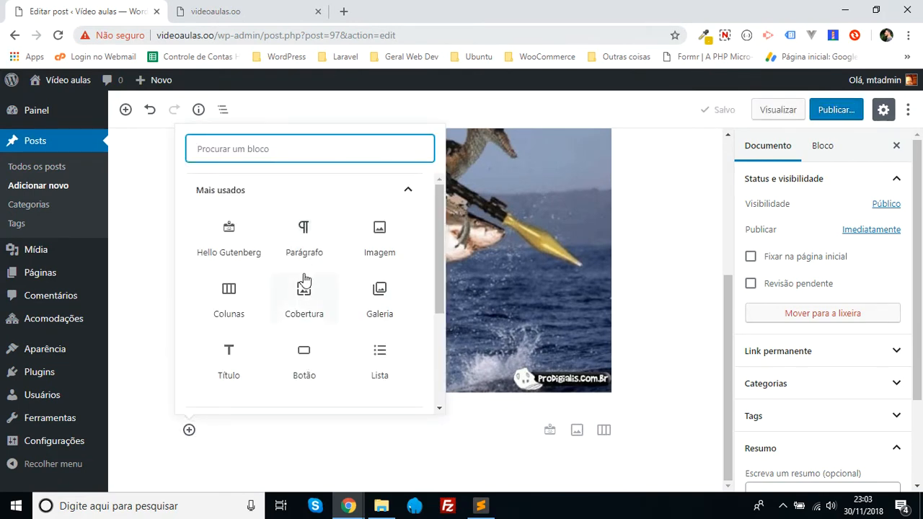
scroll(305, 299, down, 3)
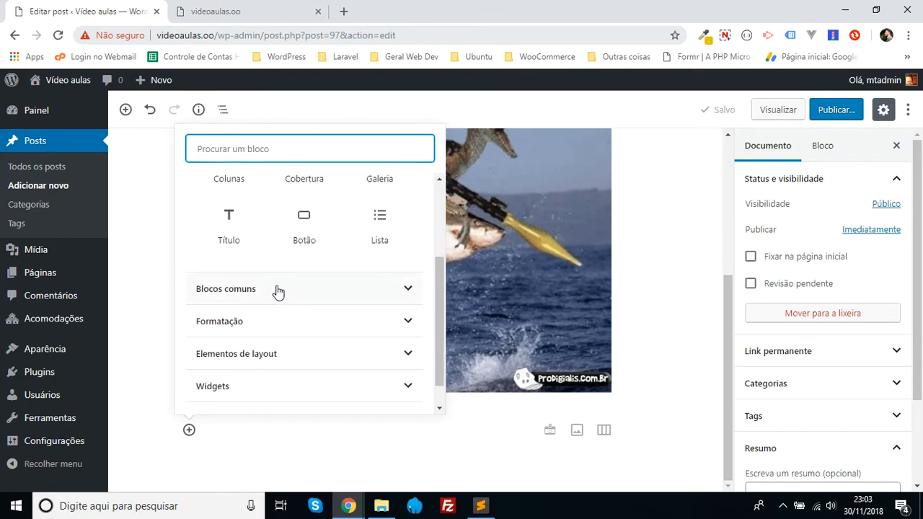
click(276, 289)
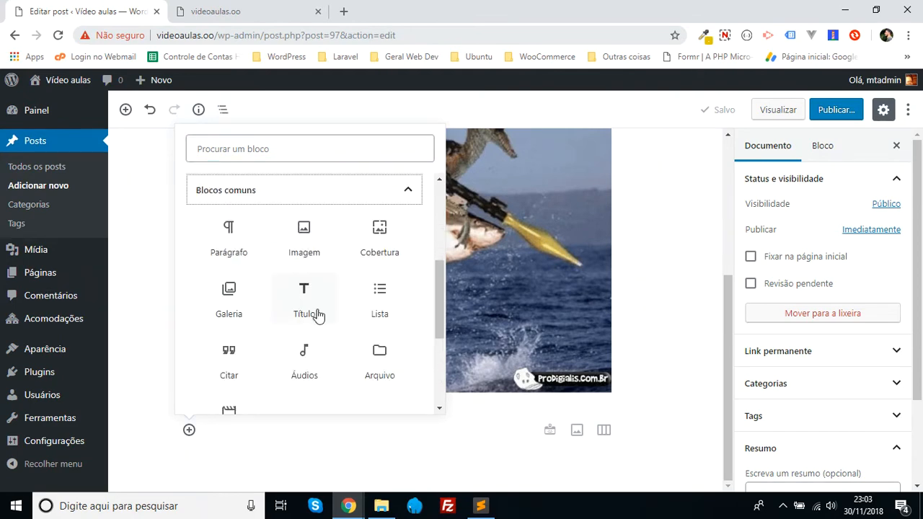
click(230, 296)
- Create a gallery from all four media library images and insert it into the gallery block
click(425, 358)
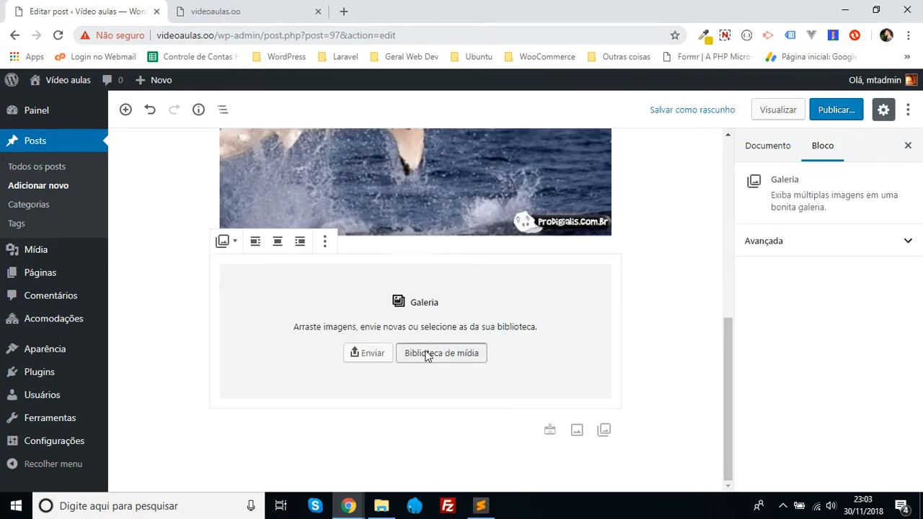
click(249, 243)
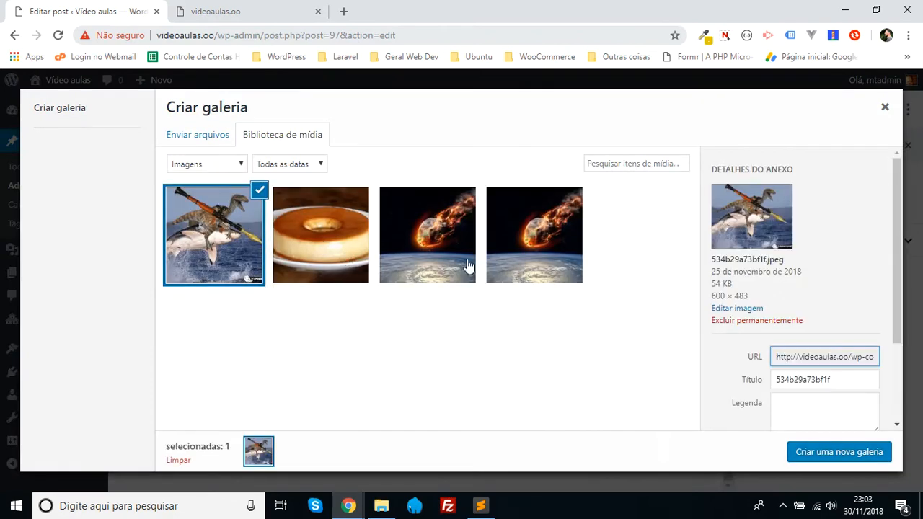
shift+click(504, 252)
click(825, 452)
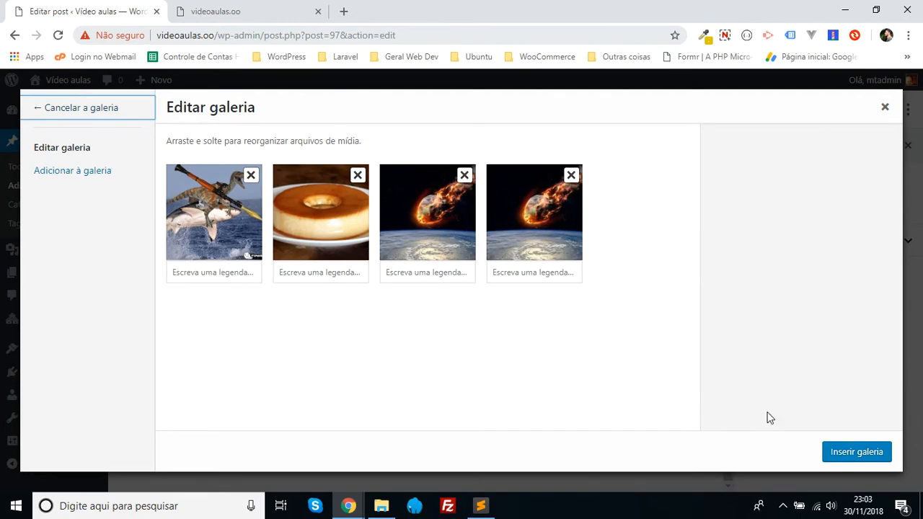
click(855, 456)
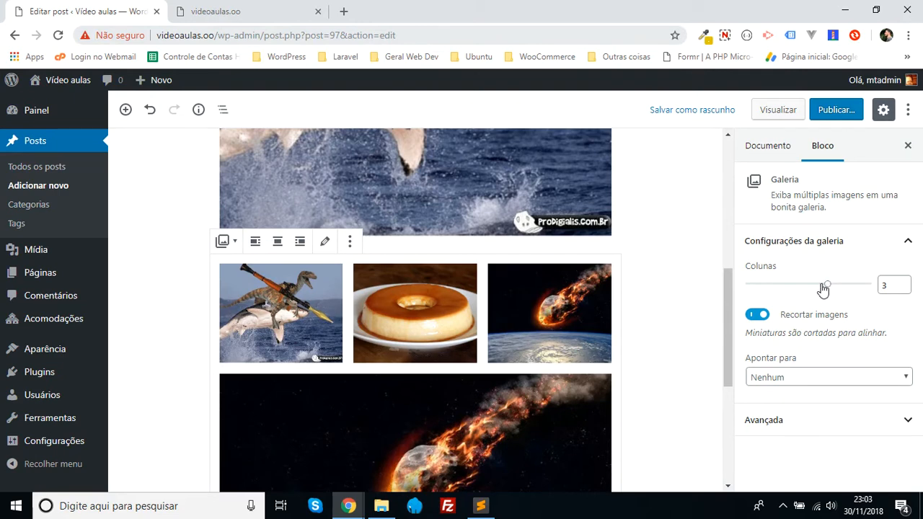
- Set the gallery to 4 columns, then switch image cropping off and back on and check the link target options
drag(823, 288, 860, 289)
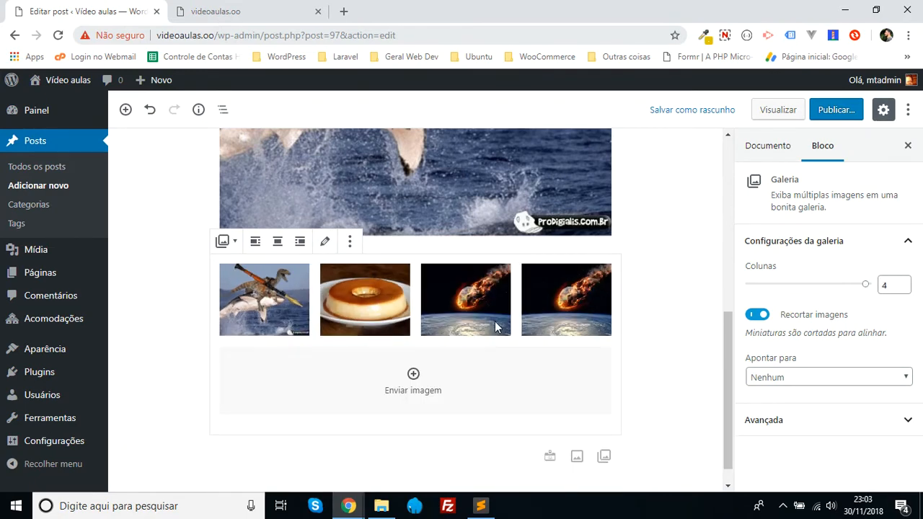
click(757, 314)
click(758, 316)
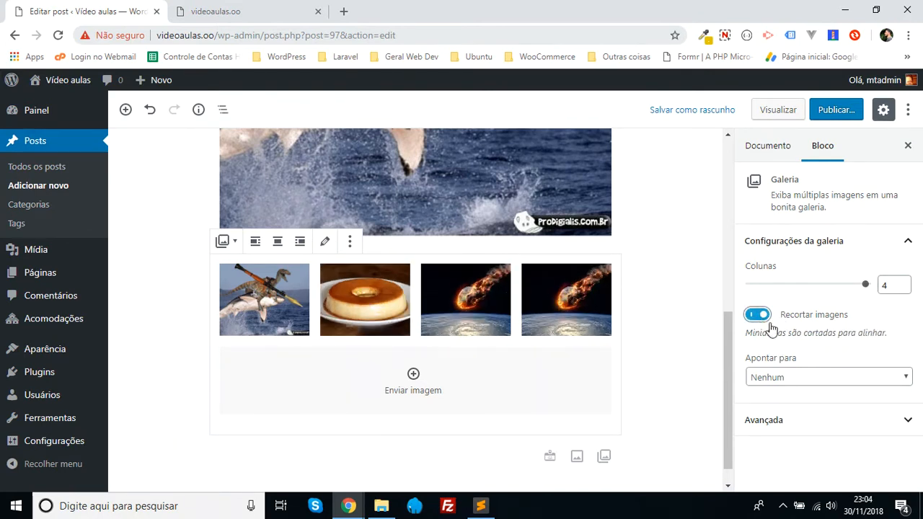
click(806, 379)
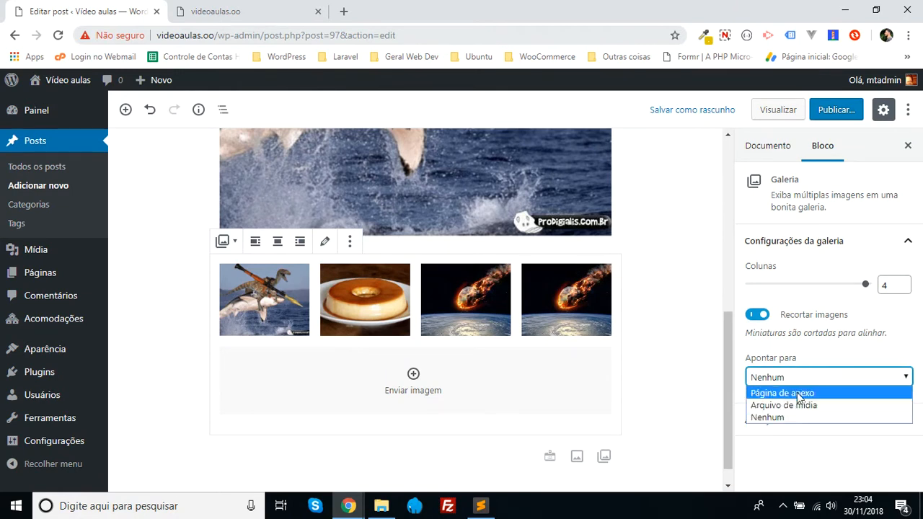
click(810, 337)
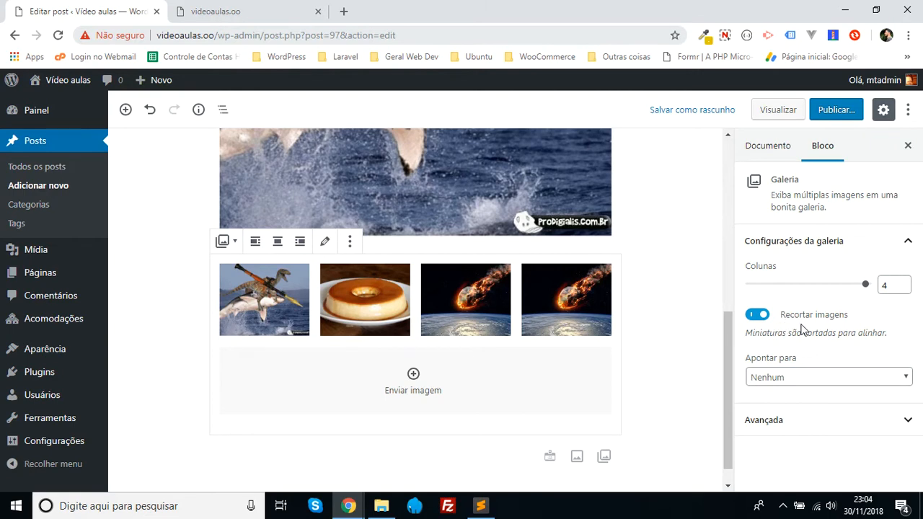
- Select the dinosaur image block and compare its alt text, size and link settings with those of the gallery block
scroll(430, 350, up, 1)
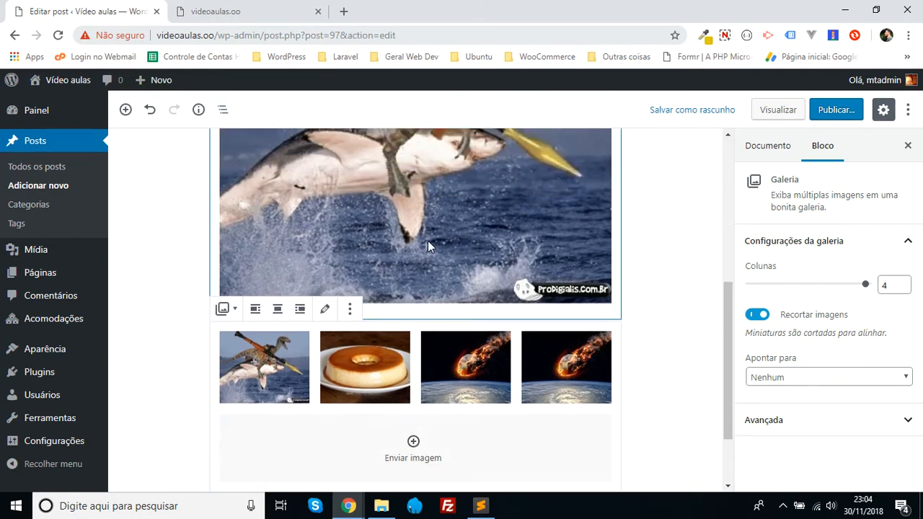
click(428, 242)
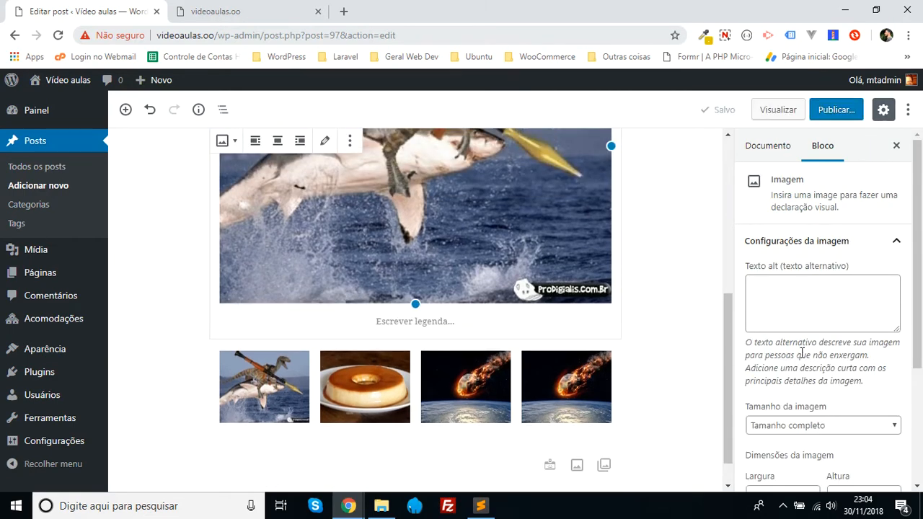
scroll(803, 351, down, 2)
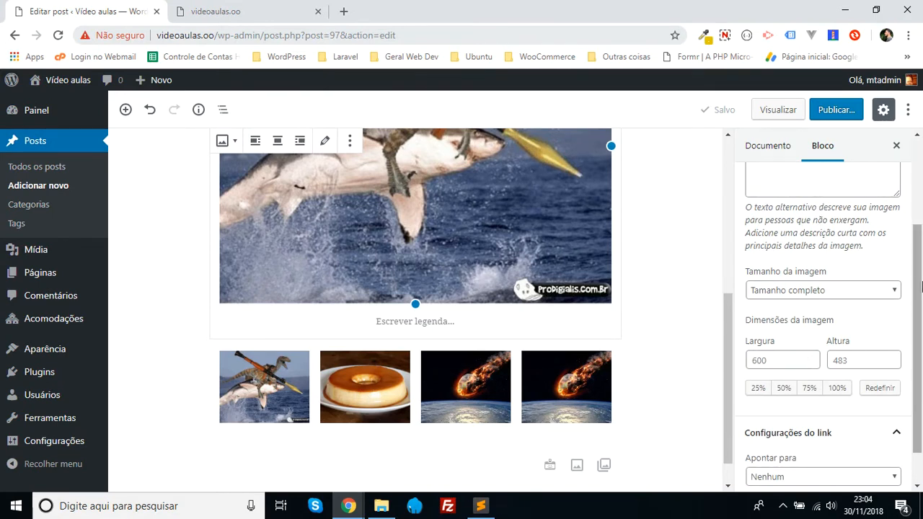
click(465, 386)
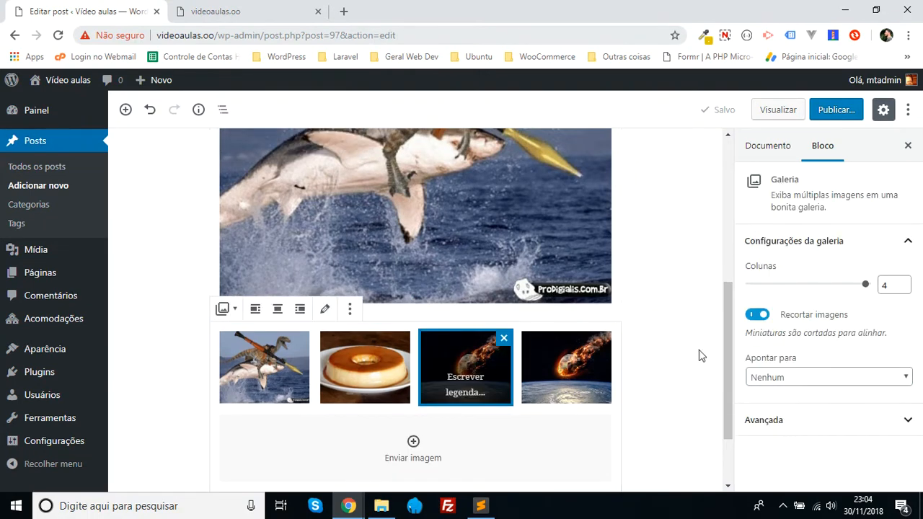
click(547, 248)
click(792, 302)
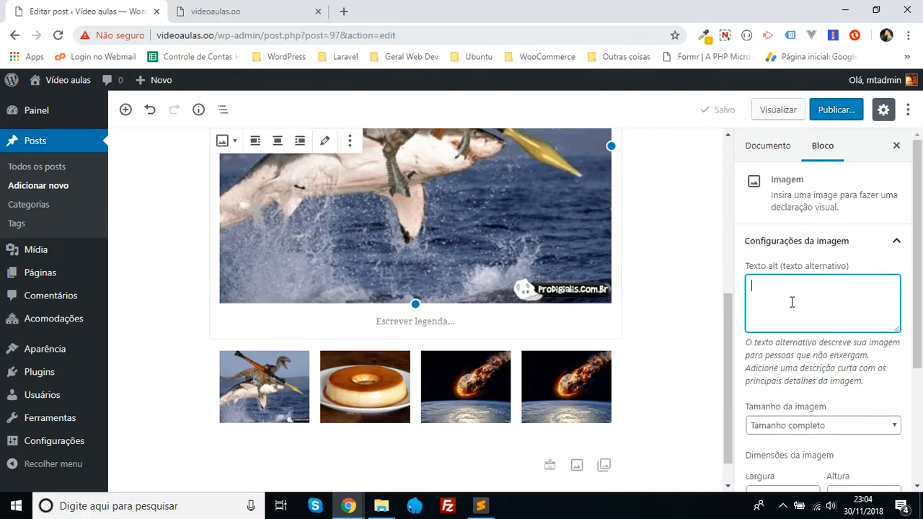
- Try the size "Médio" on the dinosaur image, then set it back to "Tamanho completo"
scroll(802, 325, down, 1)
click(826, 359)
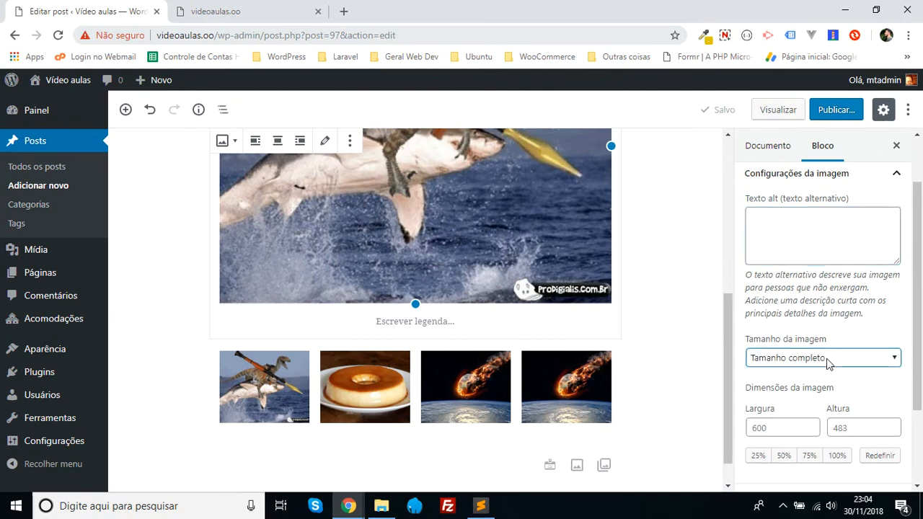
click(803, 386)
click(797, 360)
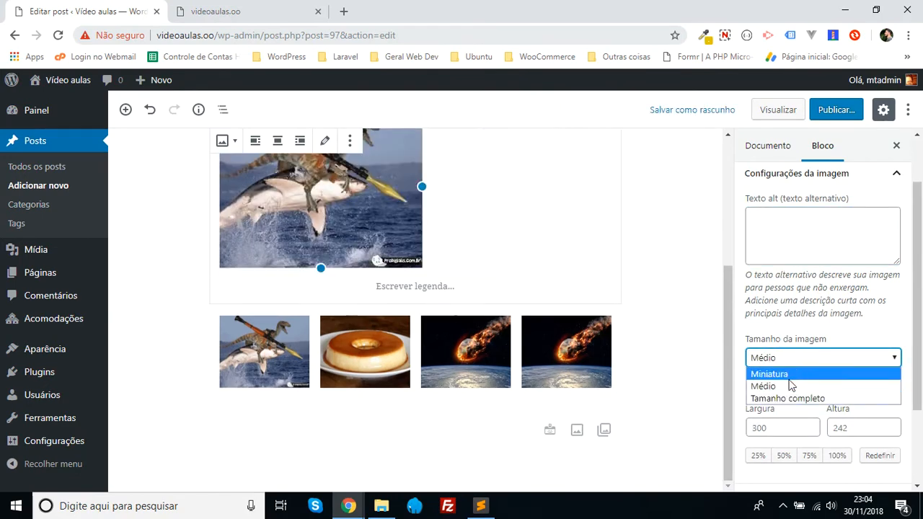
click(785, 397)
- Try scaling the dinosaur image to 75% and 100%, then reset its dimensions
scroll(793, 389, down, 1)
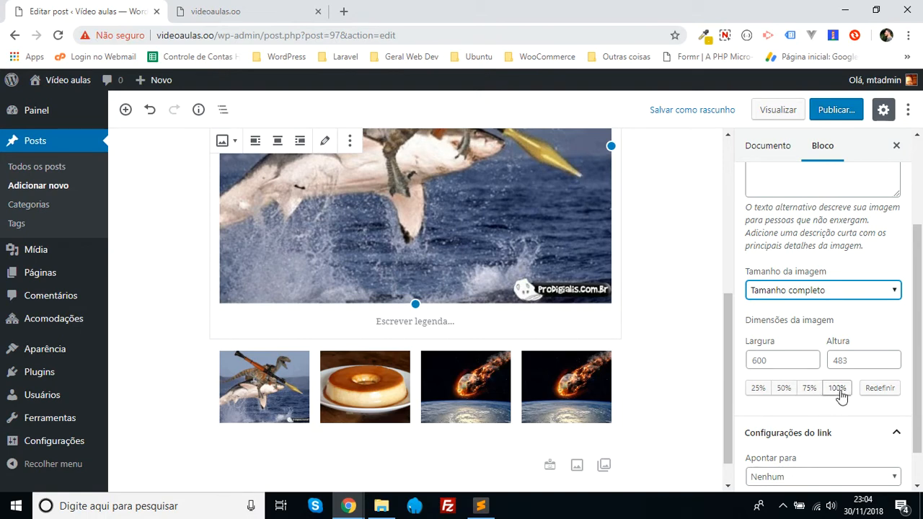
click(838, 390)
click(808, 390)
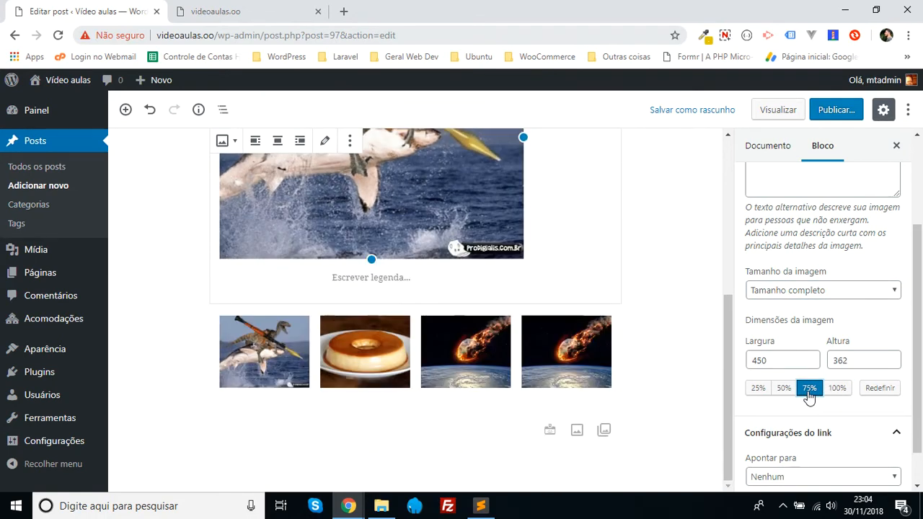
click(839, 390)
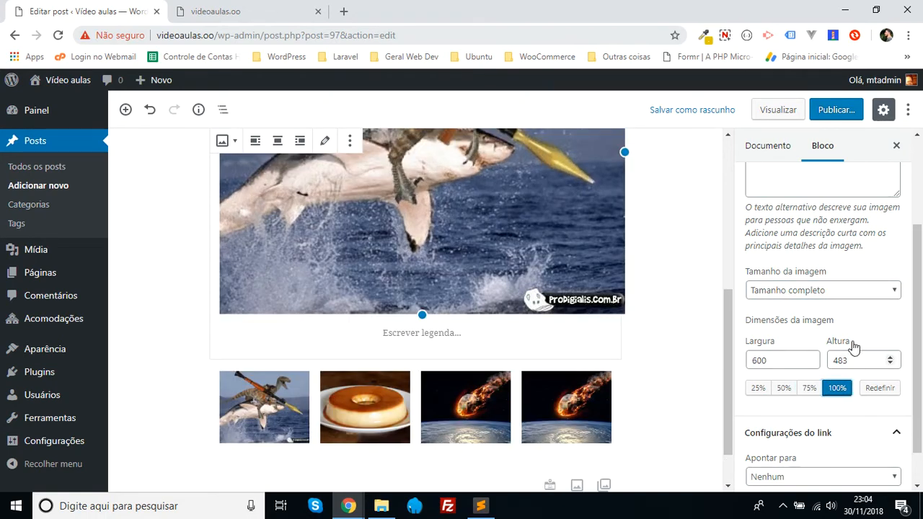
scroll(865, 338, down, 1)
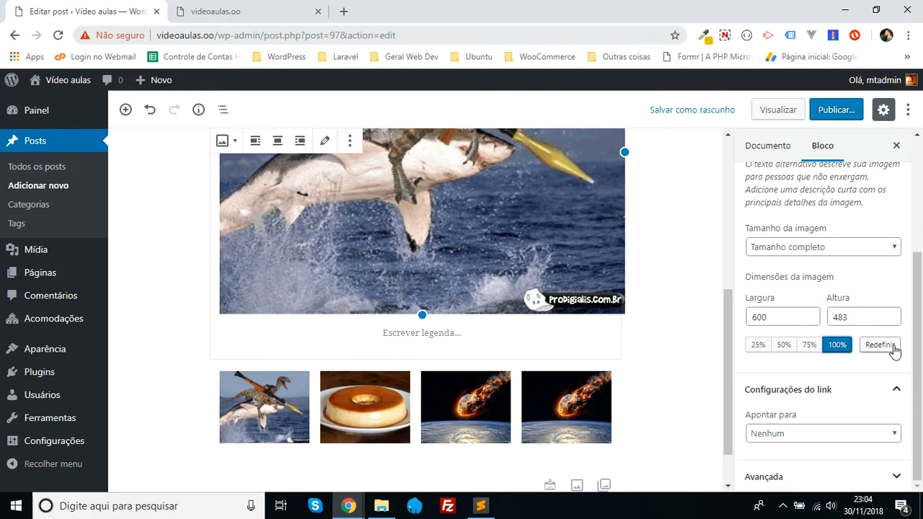
click(894, 346)
- Check which link targets the dinosaur image block offers
click(813, 436)
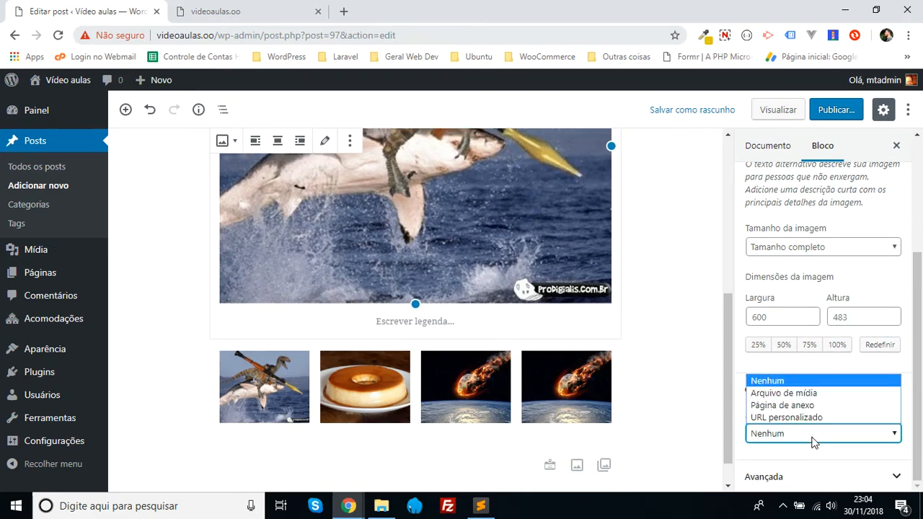
click(818, 274)
scroll(816, 331, up, 3)
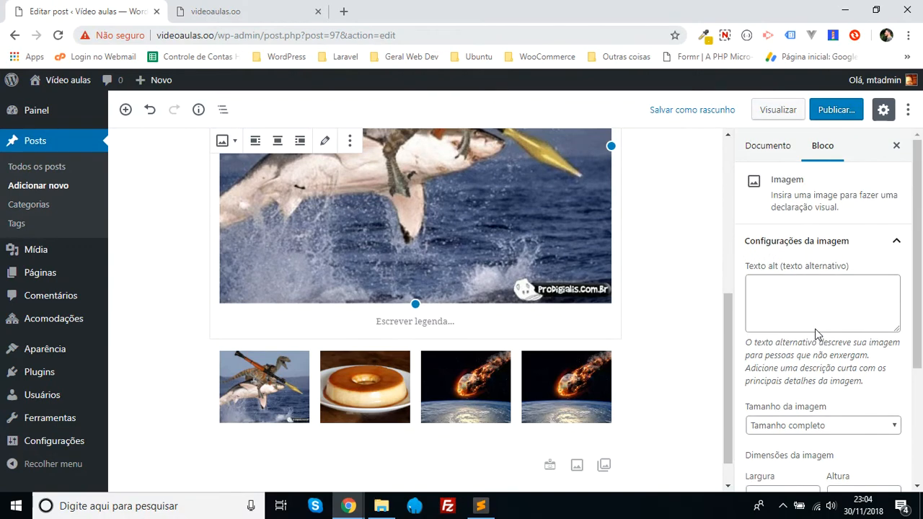
- Select the "Teste de conteúdo" paragraph above the image and switch its drop cap on and off again
scroll(444, 315, up, 5)
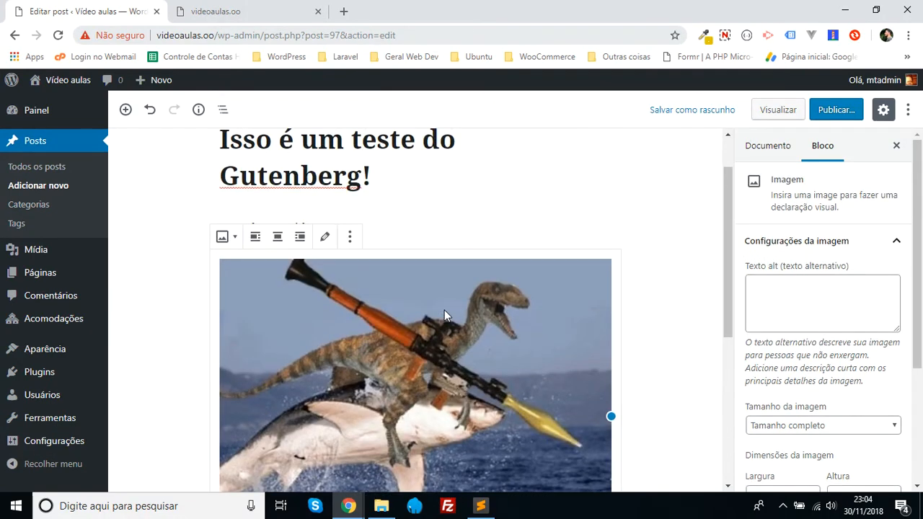
click(423, 223)
text(Teste de conteúdo)
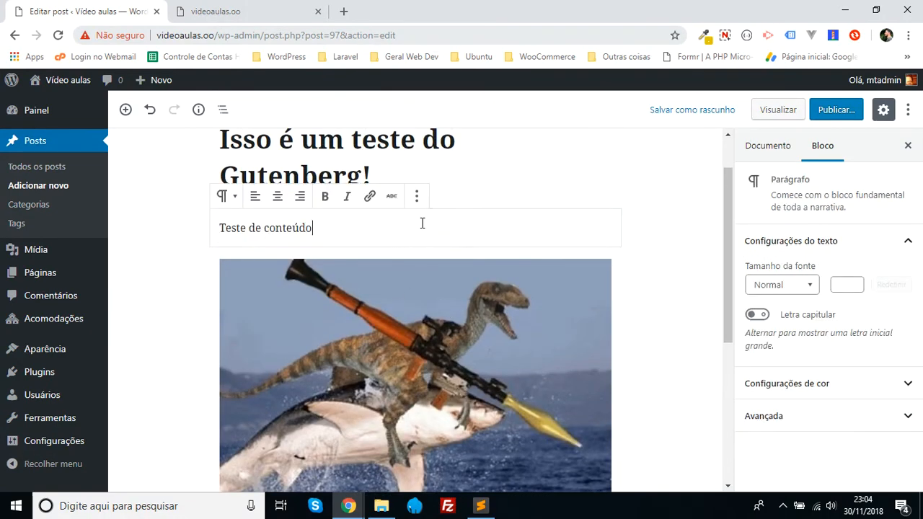
click(758, 316)
click(756, 316)
- Try the font sizes "Enorme" and "Pequeno" on the paragraph, then set it to "Médio"
click(785, 287)
click(786, 287)
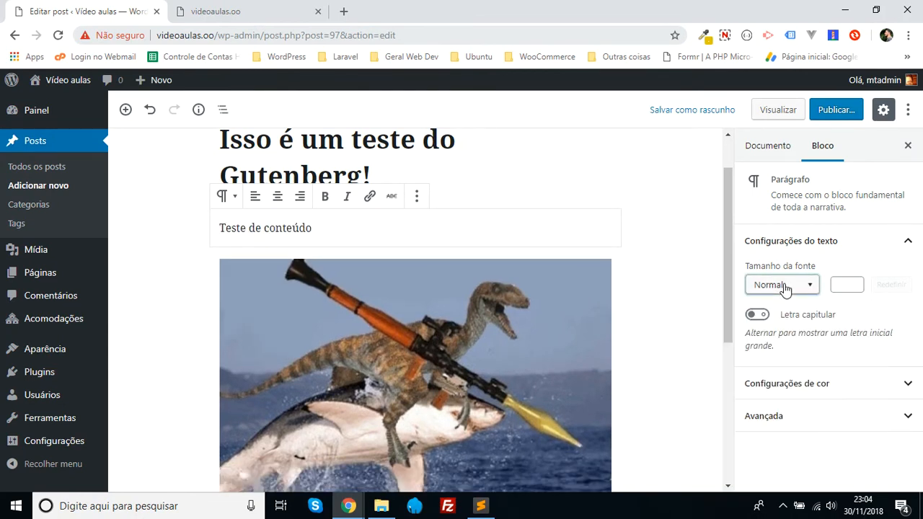
click(786, 287)
click(773, 441)
click(784, 288)
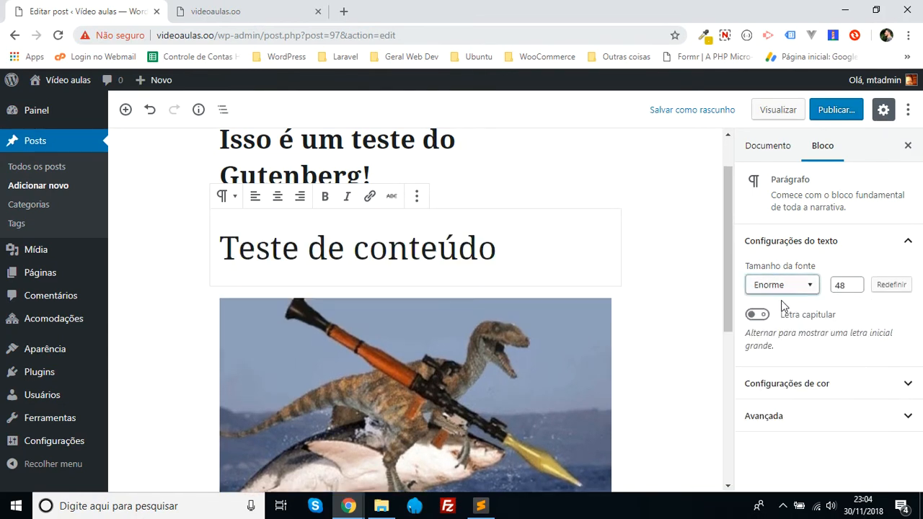
click(784, 289)
click(776, 315)
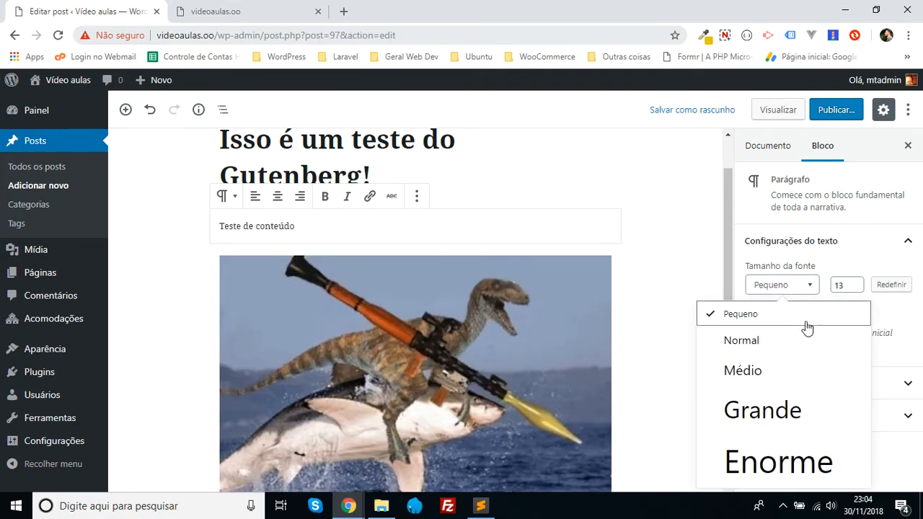
click(768, 376)
click(890, 325)
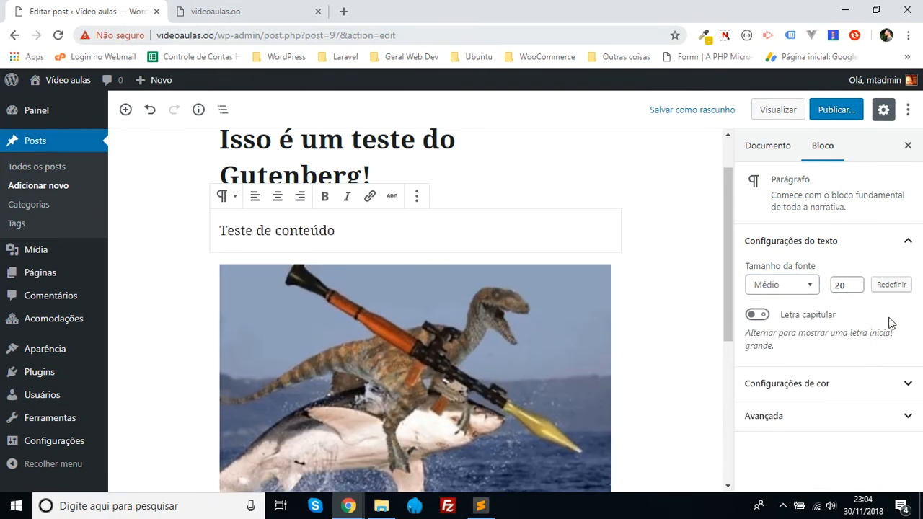
- Give the paragraph a green background and, after trying blue, light grey text
click(806, 389)
scroll(818, 374, down, 2)
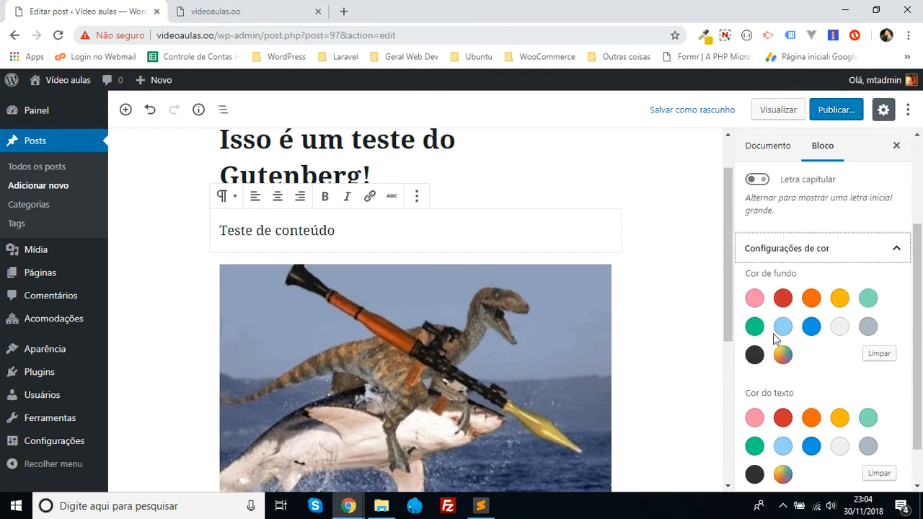
click(754, 327)
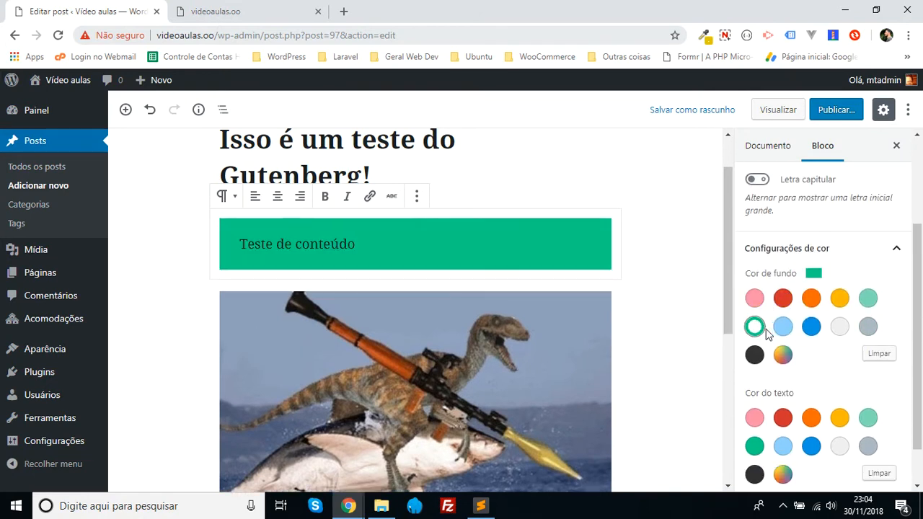
click(811, 446)
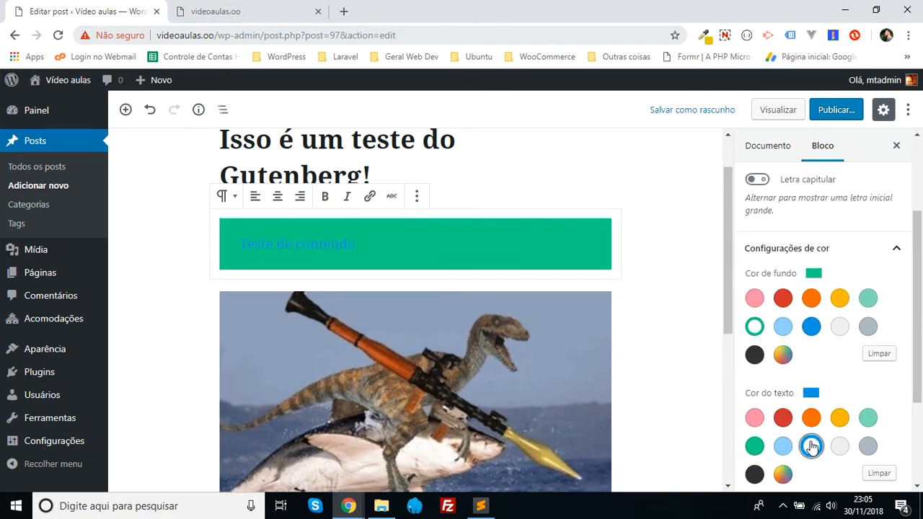
click(839, 446)
- Change the paragraph's background to the custom dark green #325b4c and look at the other colour notations
click(783, 357)
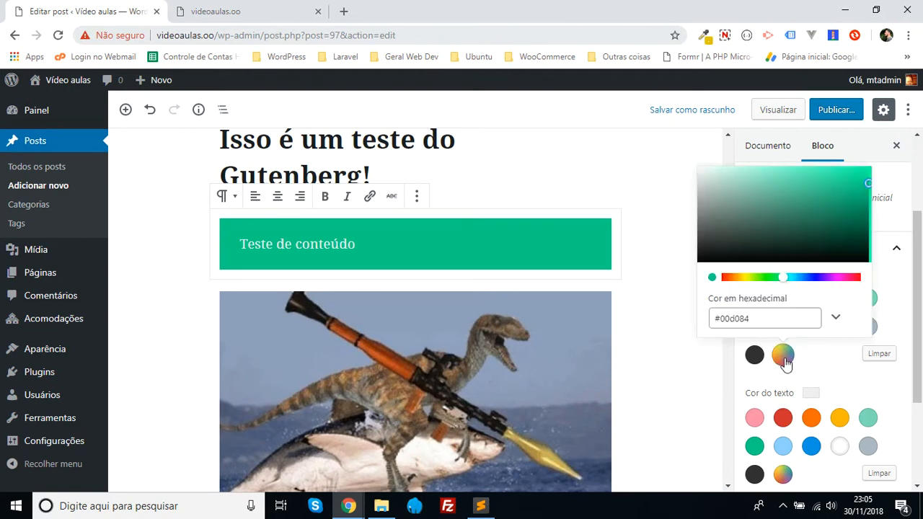
mouse_move(773, 229)
mouse_down()
mouse_move(750, 182)
mouse_move(776, 229)
mouse_up()
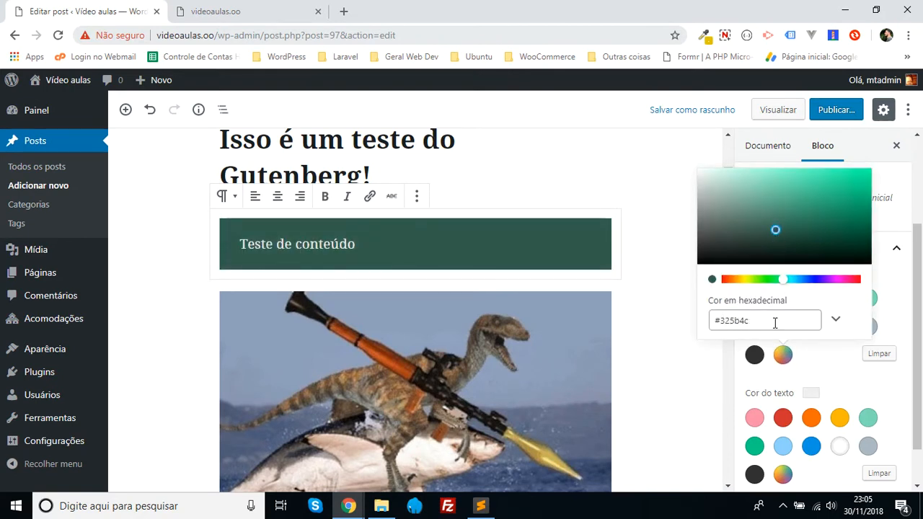
click(835, 321)
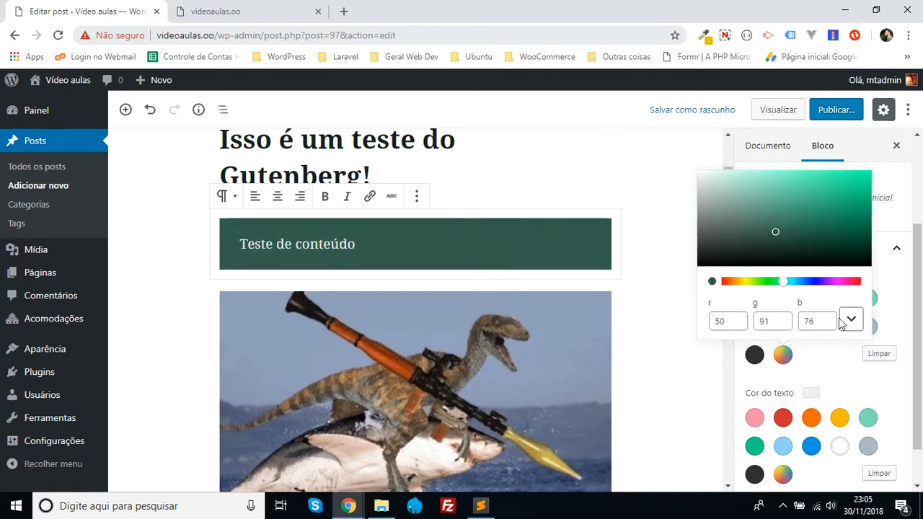
click(851, 321)
click(849, 320)
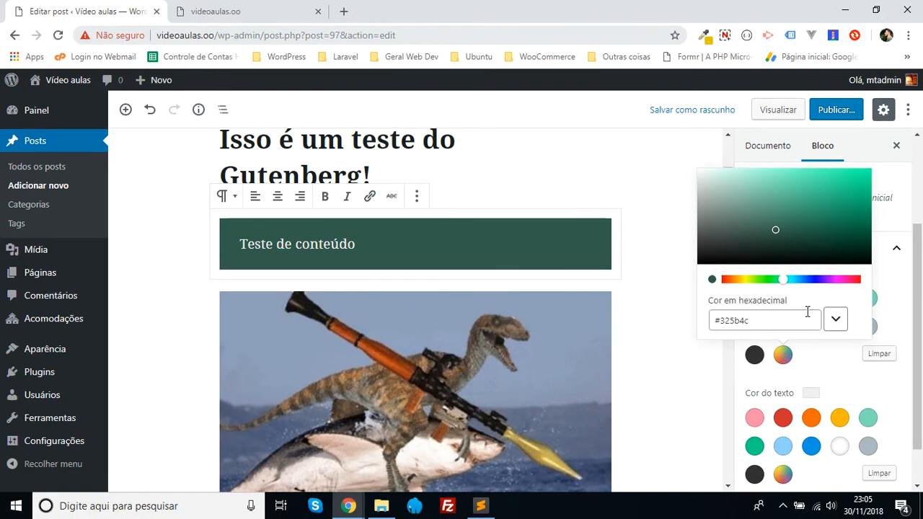
click(877, 388)
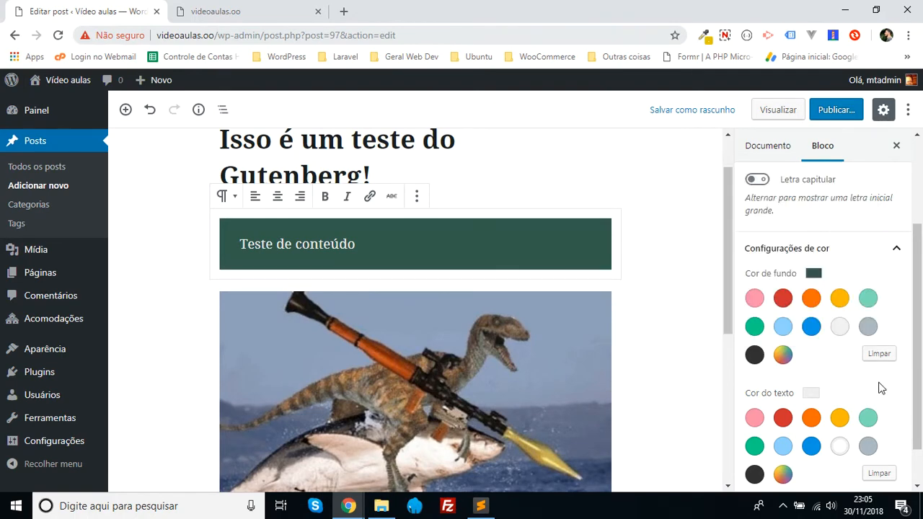
- Browse the block categories and add a "Citar" block from "Blocos comuns" to the post
scroll(498, 375, down, 5)
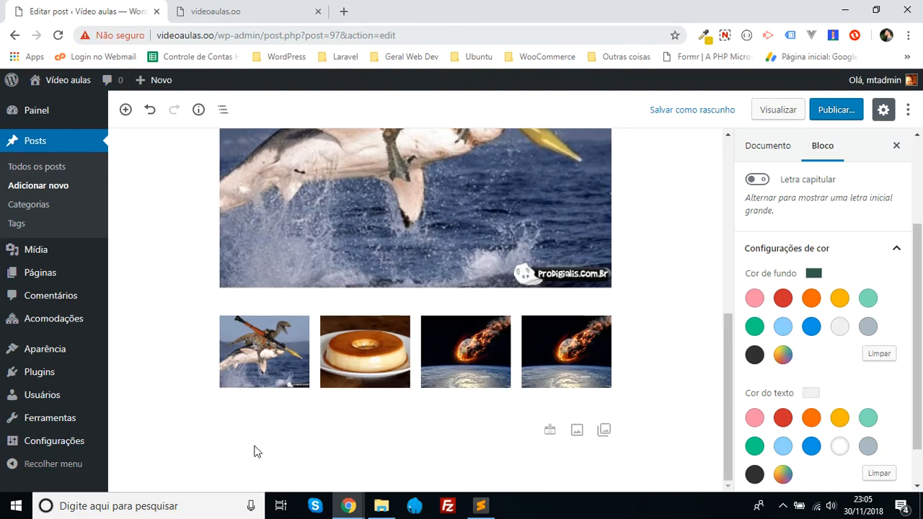
click(189, 430)
scroll(336, 330, down, 3)
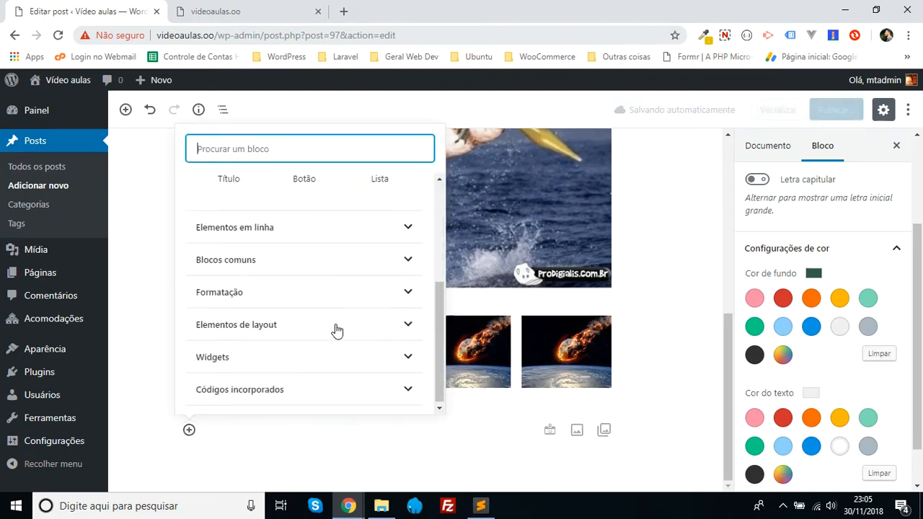
scroll(335, 331, up, 4)
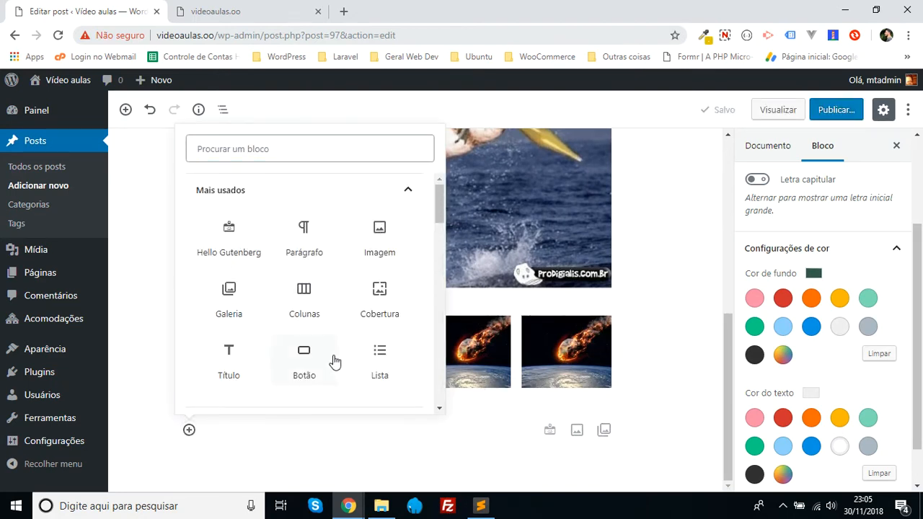
scroll(334, 360, down, 1)
click(276, 364)
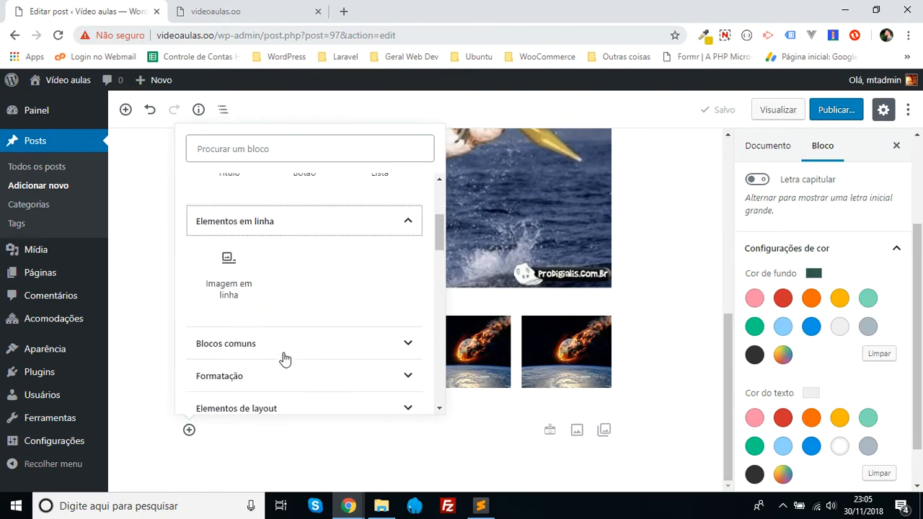
click(285, 358)
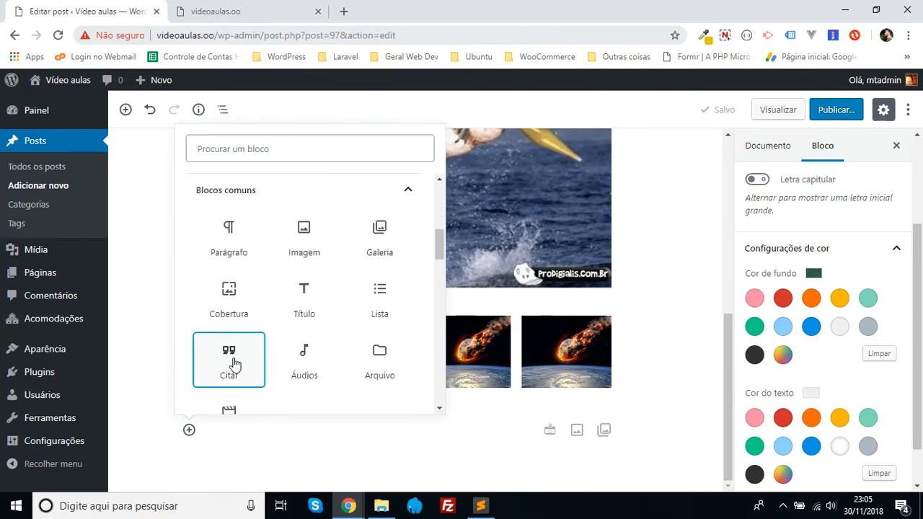
click(235, 365)
- Write "Isto é uma citação!" as the quote text and deselect the block
text(Iss)
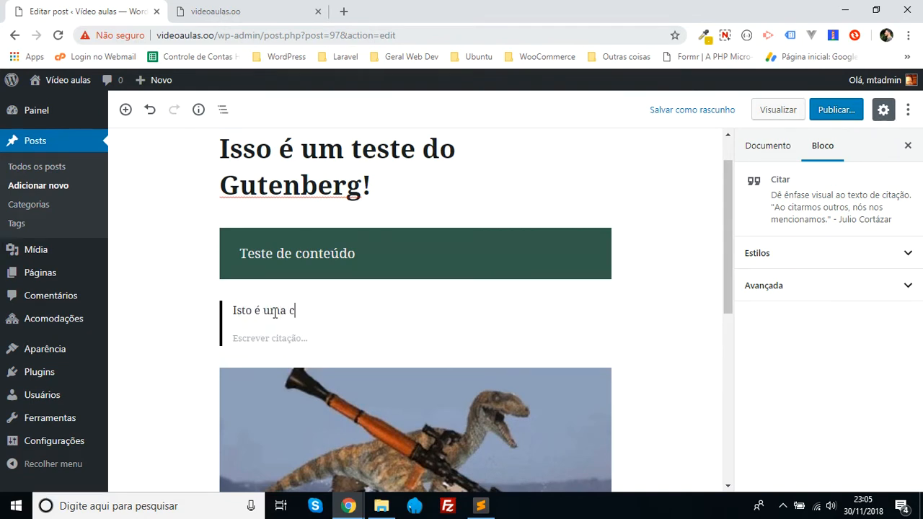
text(o é uma citação!)
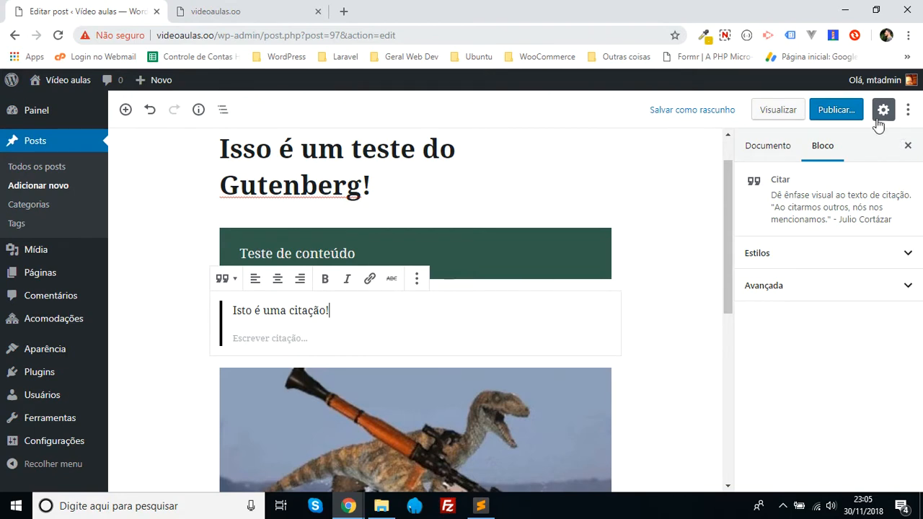
click(674, 281)
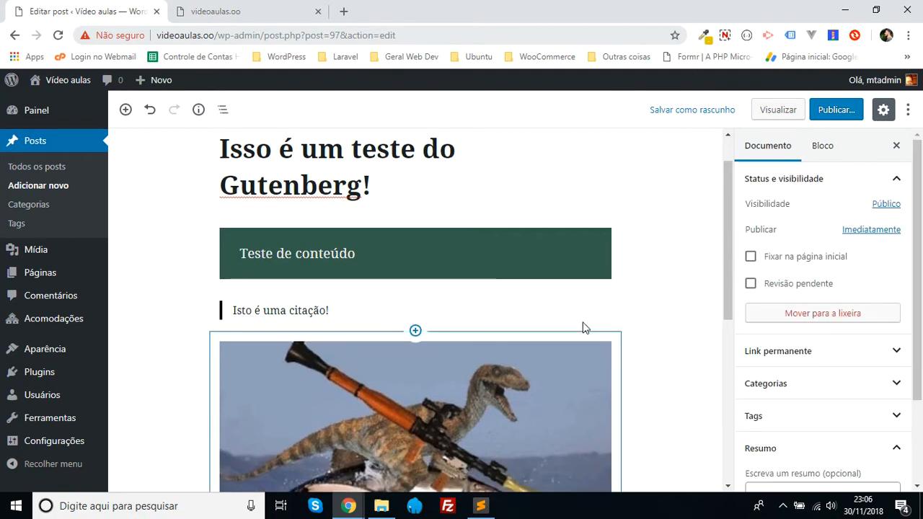
- Review the visibility, publication date and tag suggestions in the pre-publish checks, and publish the post with immediate public visibility
click(840, 111)
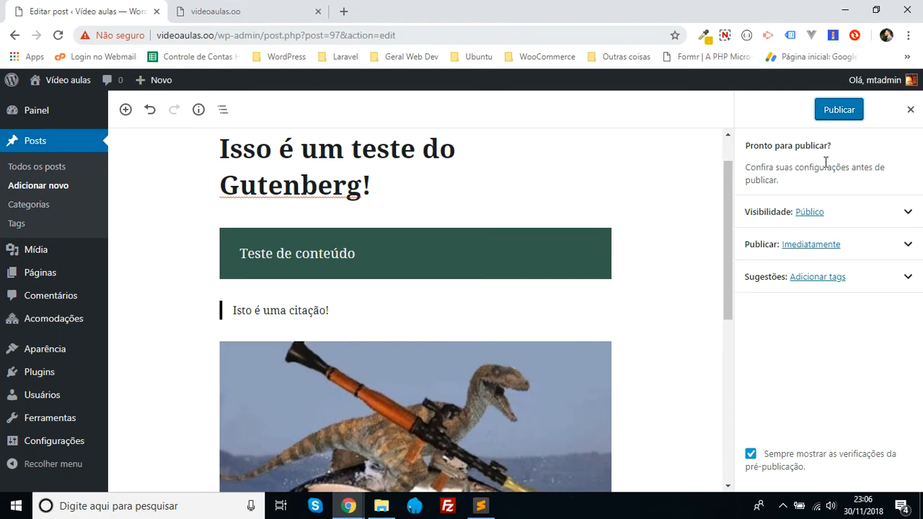
click(890, 211)
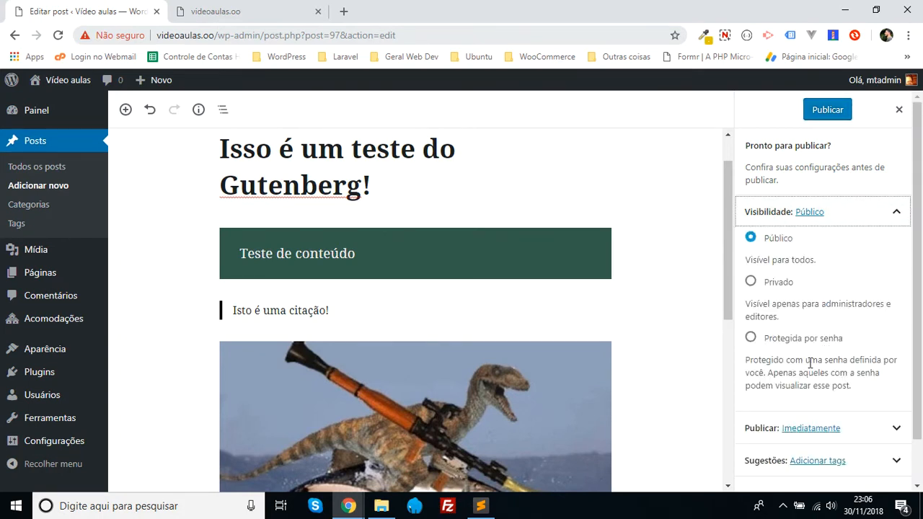
click(883, 214)
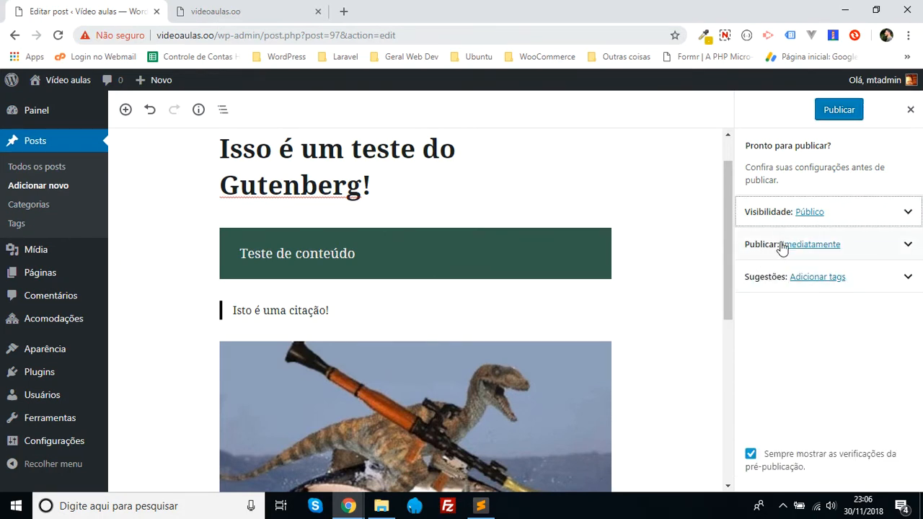
click(909, 244)
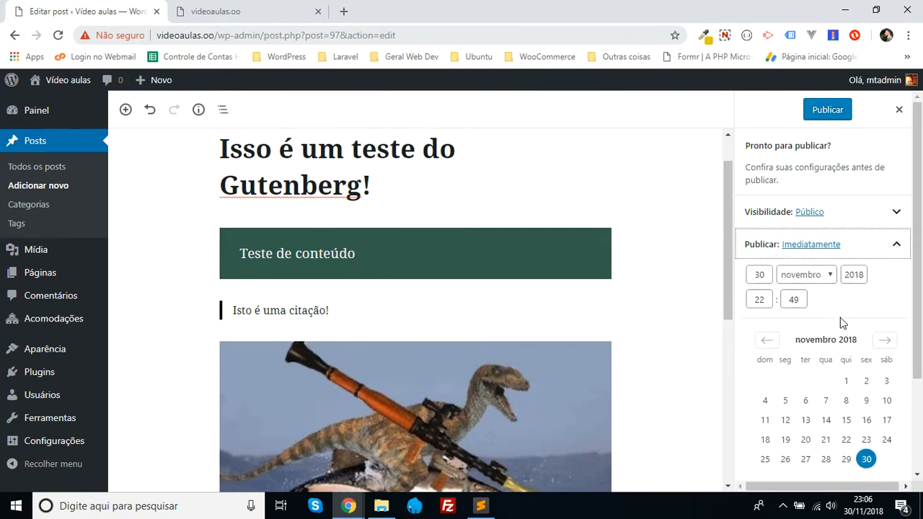
click(895, 249)
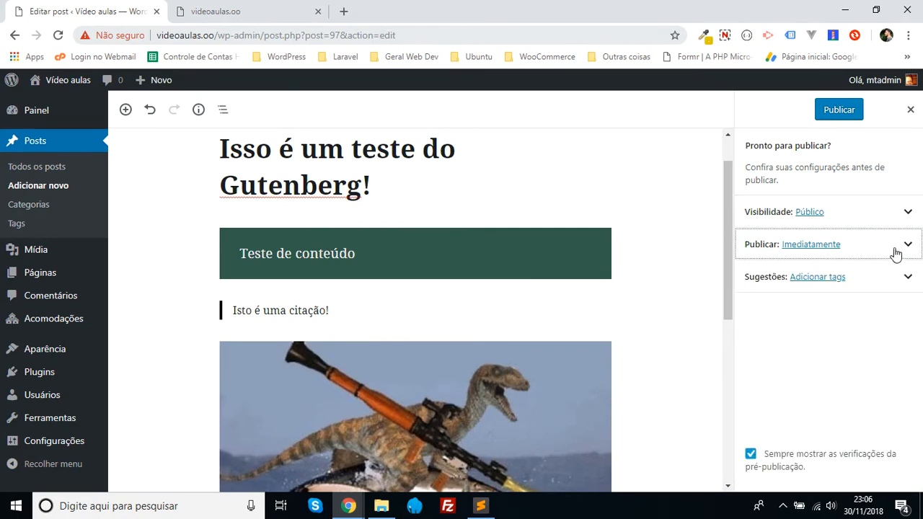
click(892, 287)
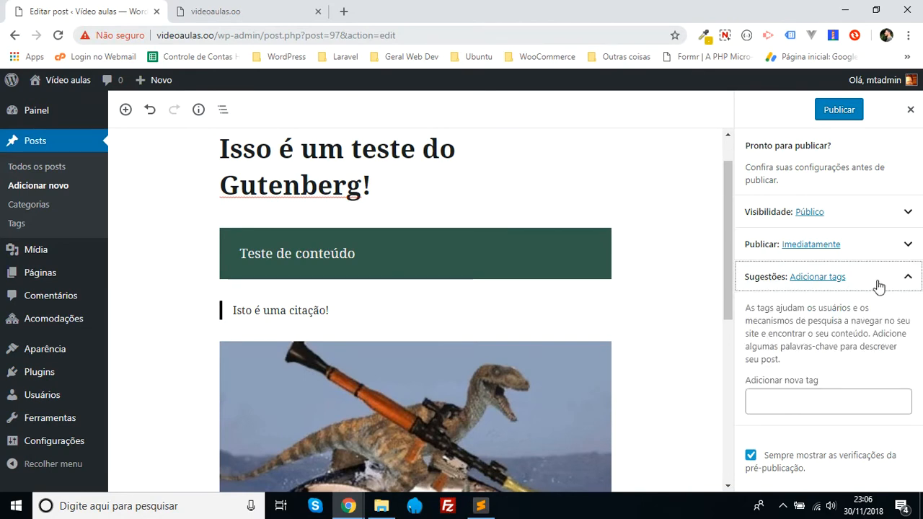
click(884, 286)
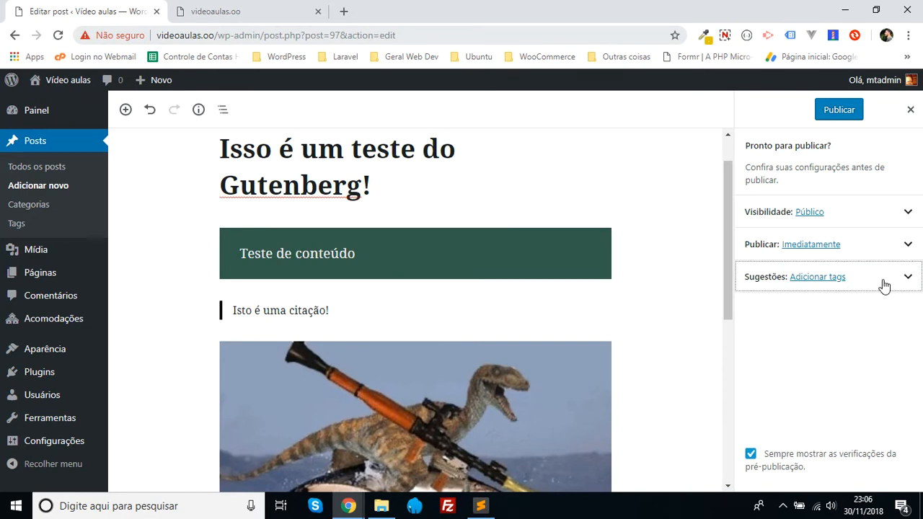
click(839, 110)
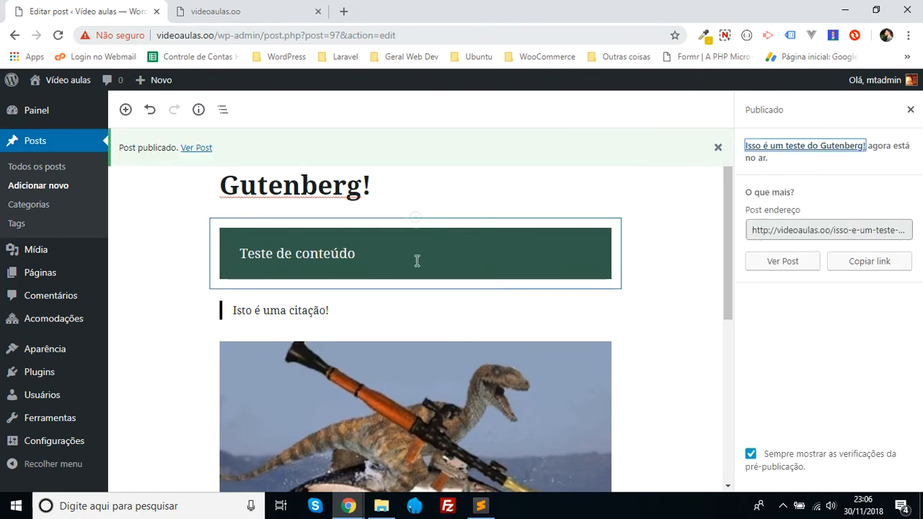
- View the published post on the site and close the old videoaulas.oo browser tab
ctrl+click(196, 150)
click(270, 9)
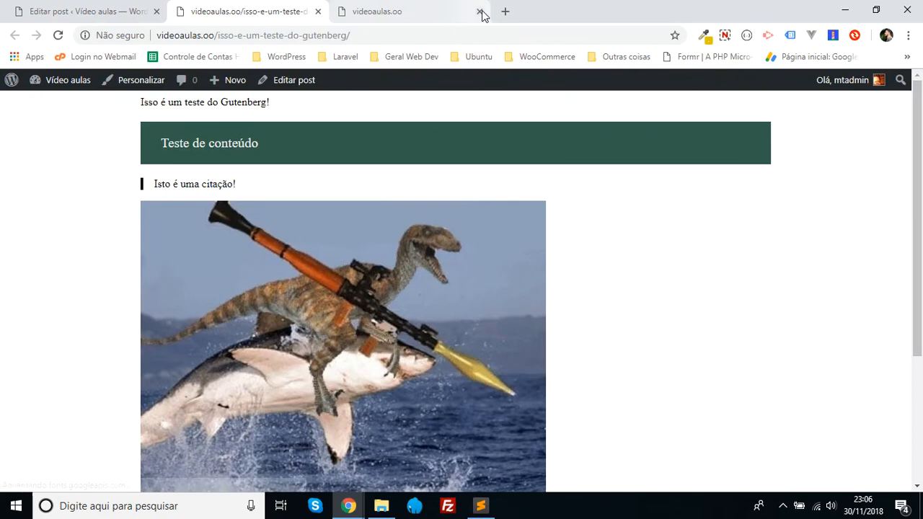
click(479, 11)
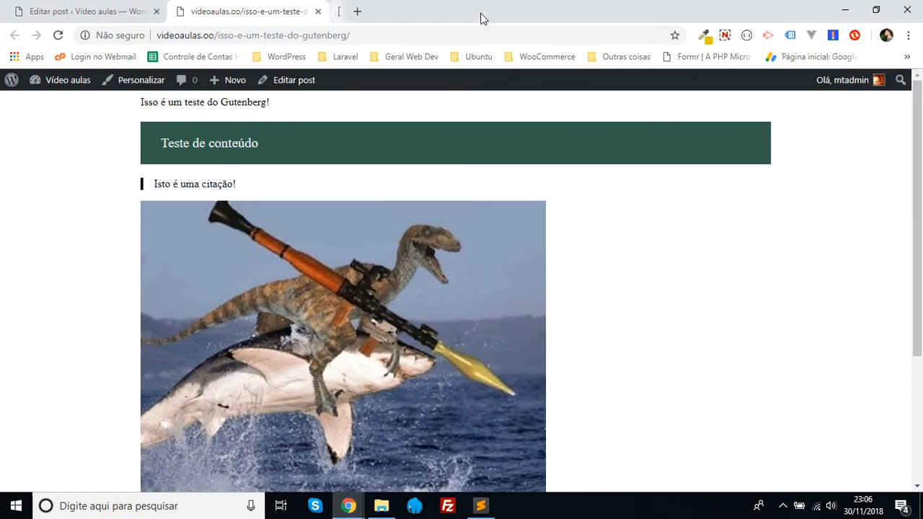